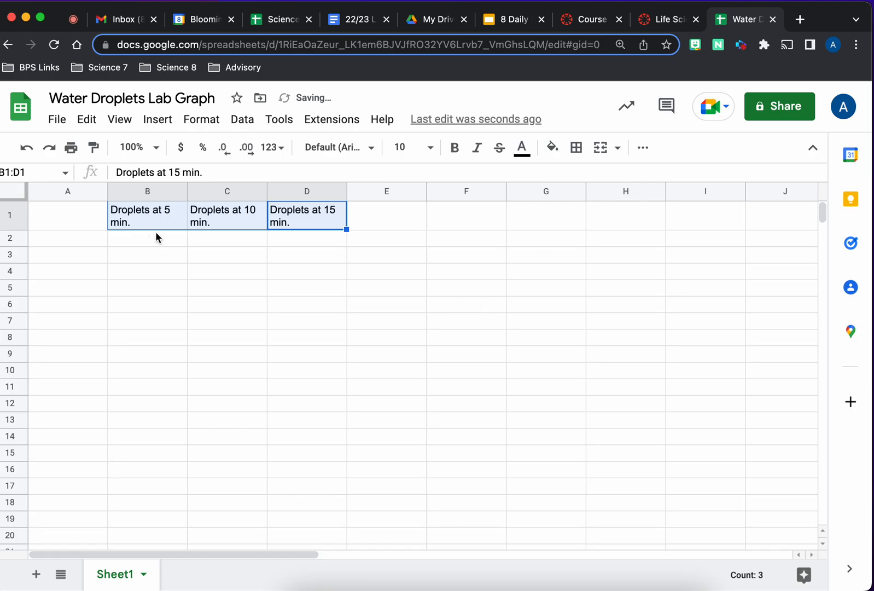
pyautogui.click(314, 254)
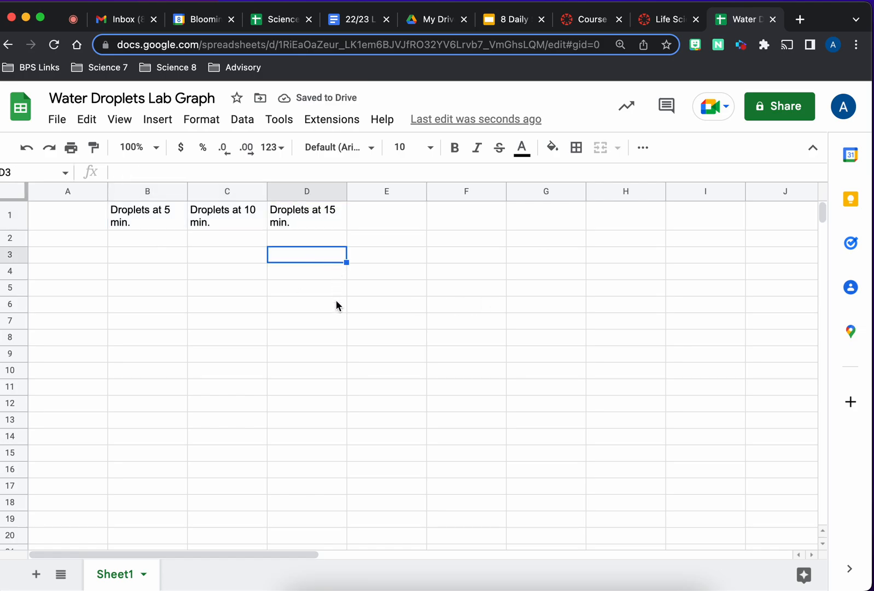
pyautogui.click(338, 308)
pyautogui.click(369, 335)
pyautogui.click(309, 274)
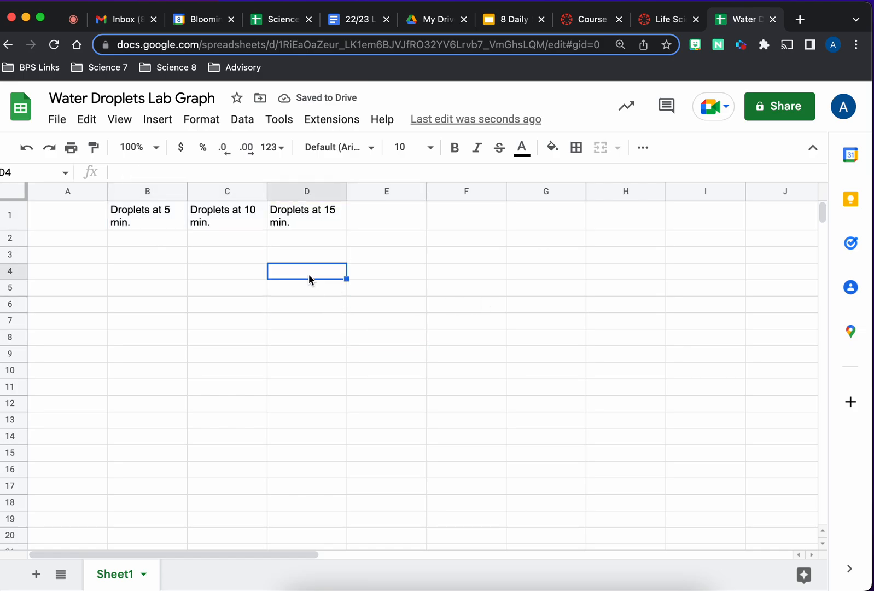
pyautogui.click(318, 368)
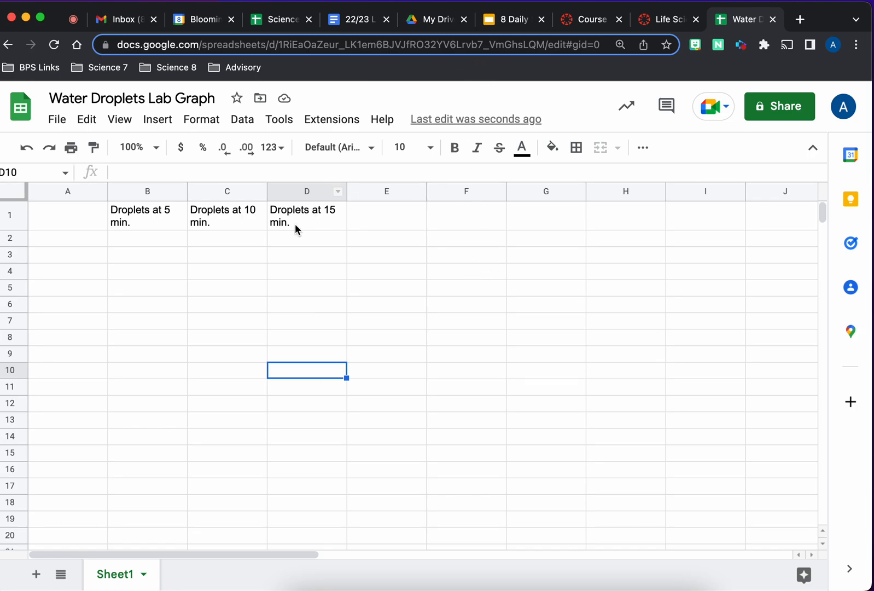
# Consult the Water Droplets data table in the Google Slides deck, and enter the row labels Room Temp. in A2 and Cold in A3.
pyautogui.click(502, 21)
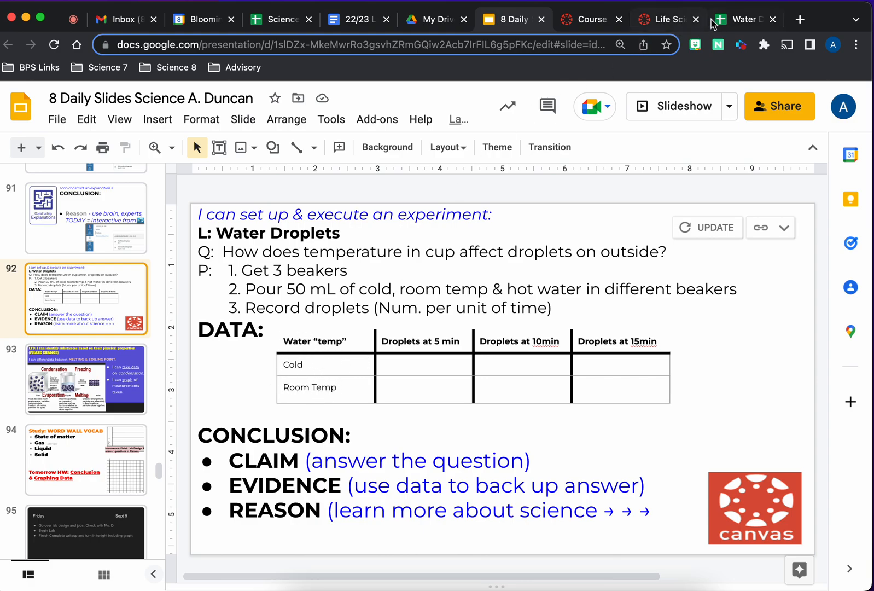
pyautogui.click(713, 24)
pyautogui.click(66, 242)
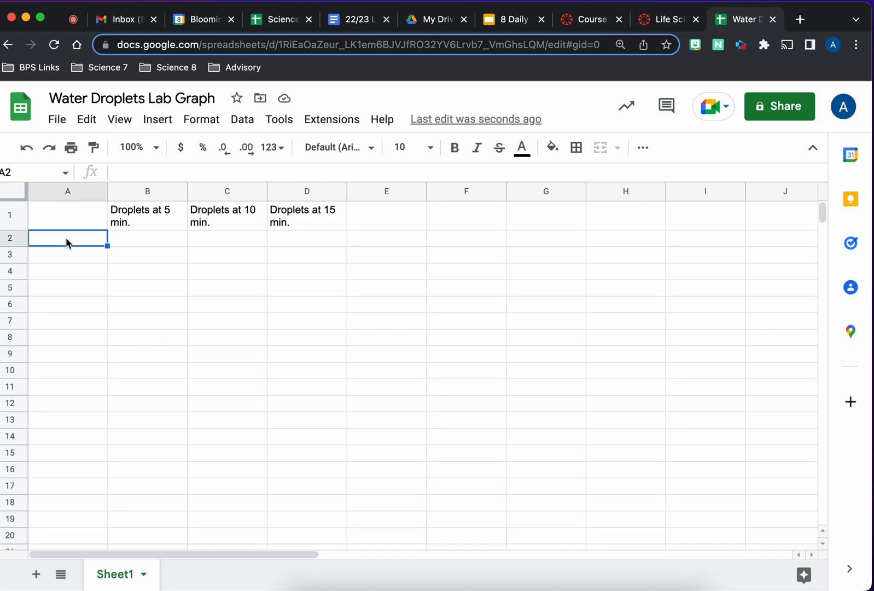
pyautogui.write('Room')
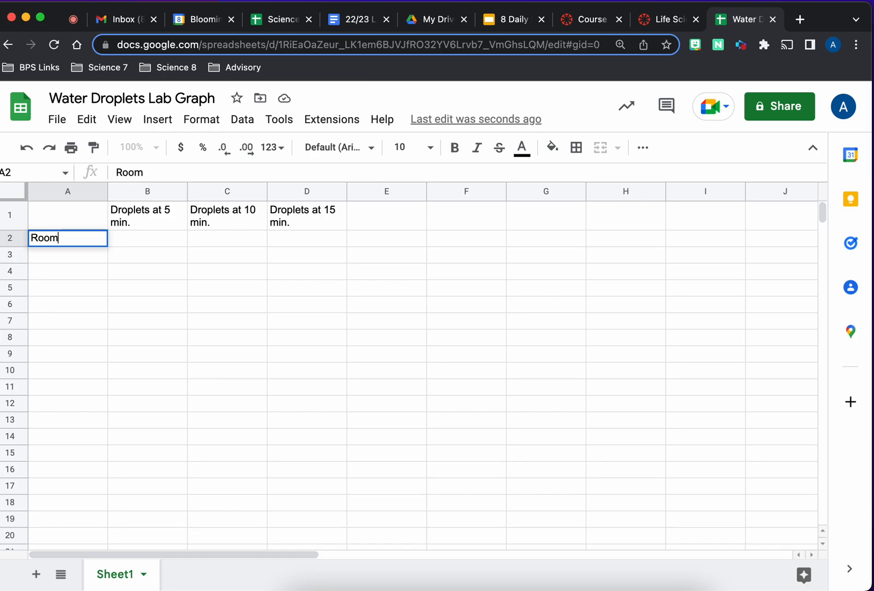
pyautogui.write(' Temp.')
pyautogui.press('Return')
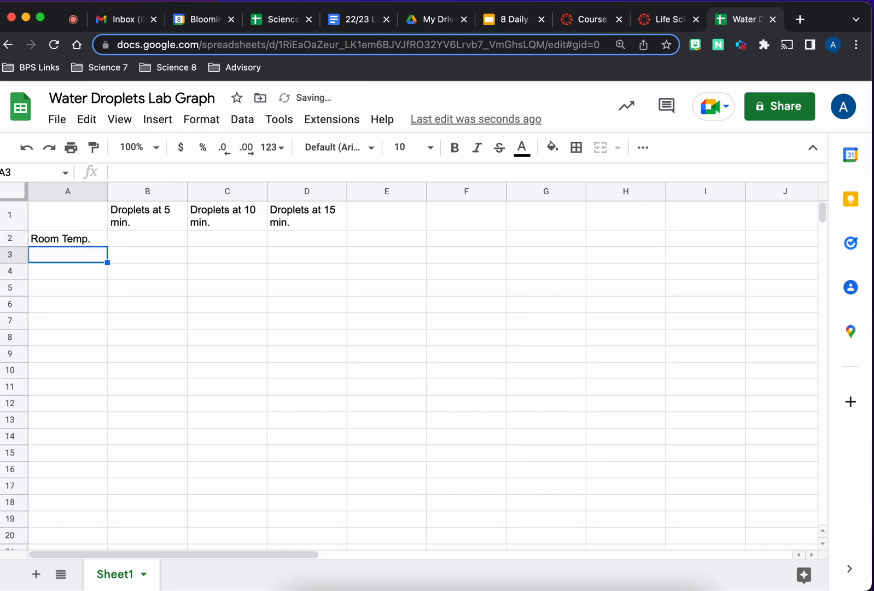
pyautogui.write('Cod')
pyautogui.press('BackSpace')
pyautogui.write('ld')
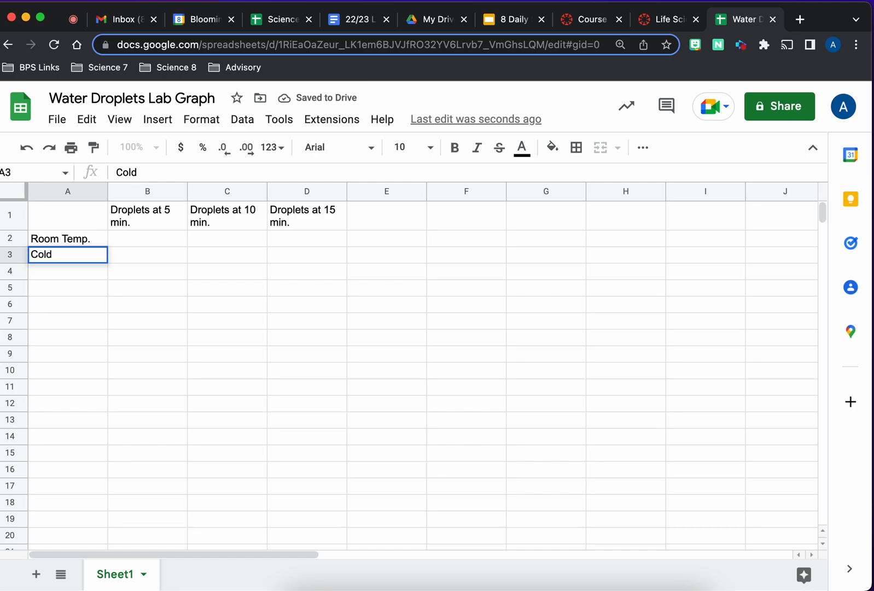
pyautogui.click(78, 286)
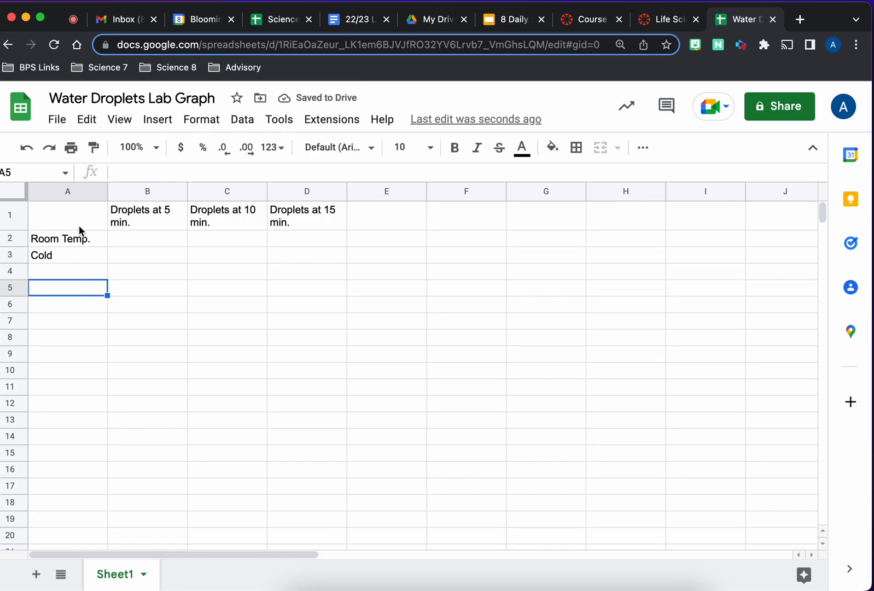
# Apply all borders to the table range A1:D3.
pyautogui.click(65, 225)
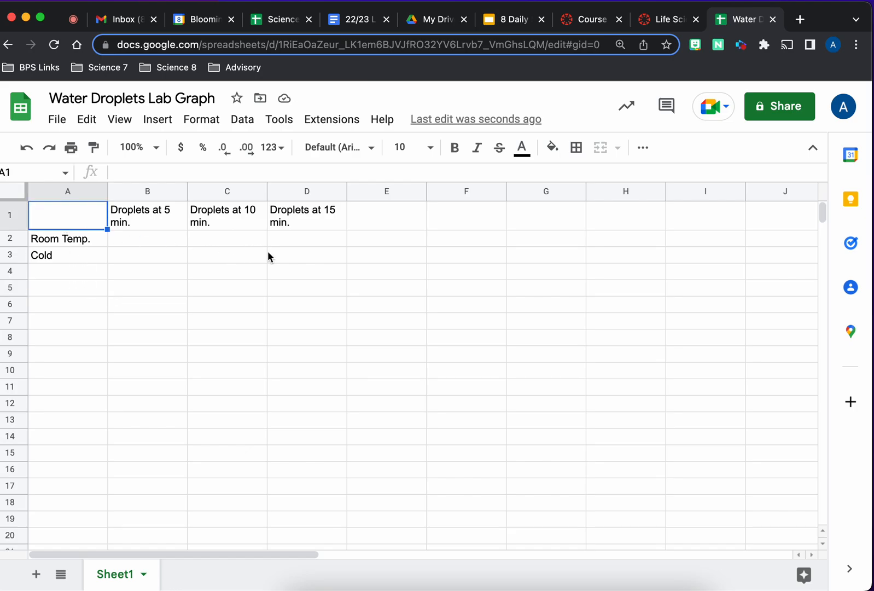
pyautogui.keyDown('shift'); pyautogui.click(285, 259); pyautogui.keyUp('shift')
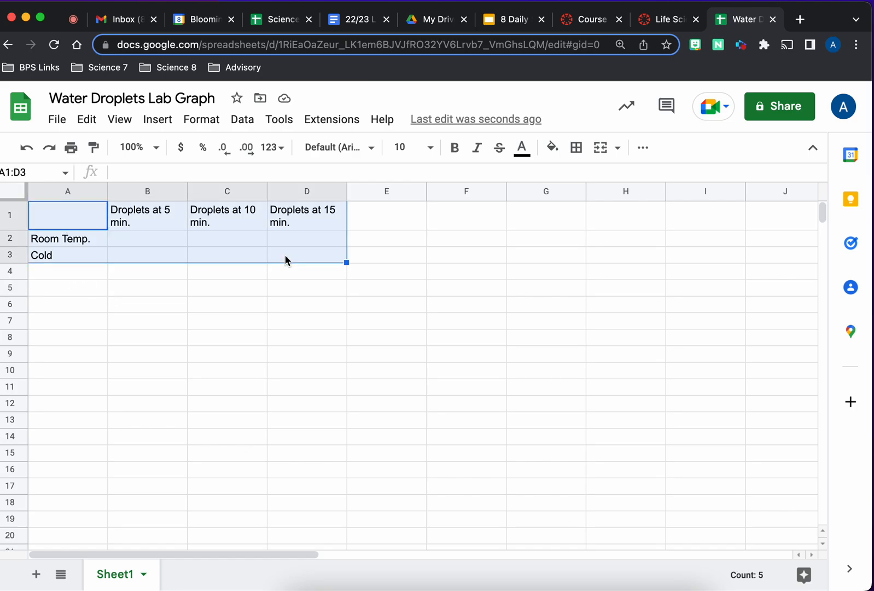
pyautogui.click(576, 147)
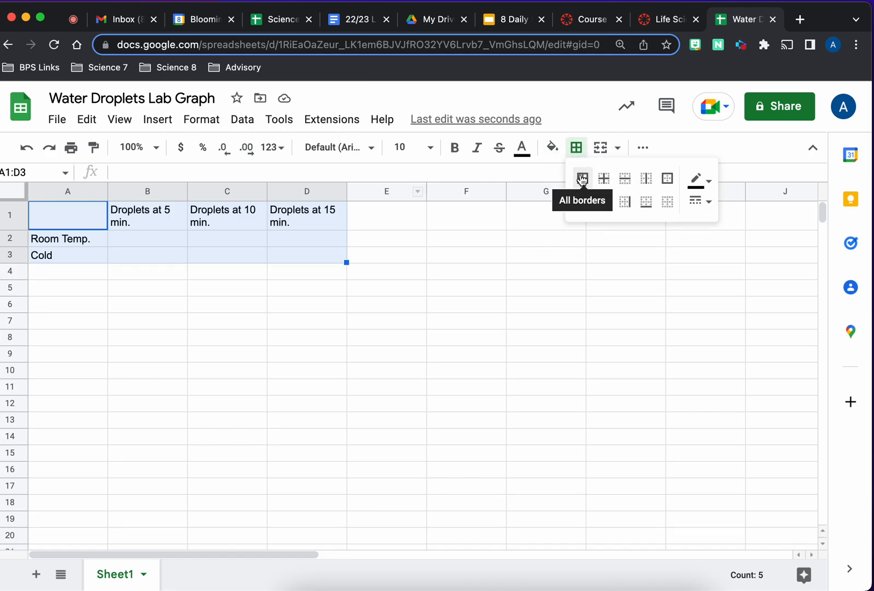
pyautogui.click(582, 179)
pyautogui.click(392, 371)
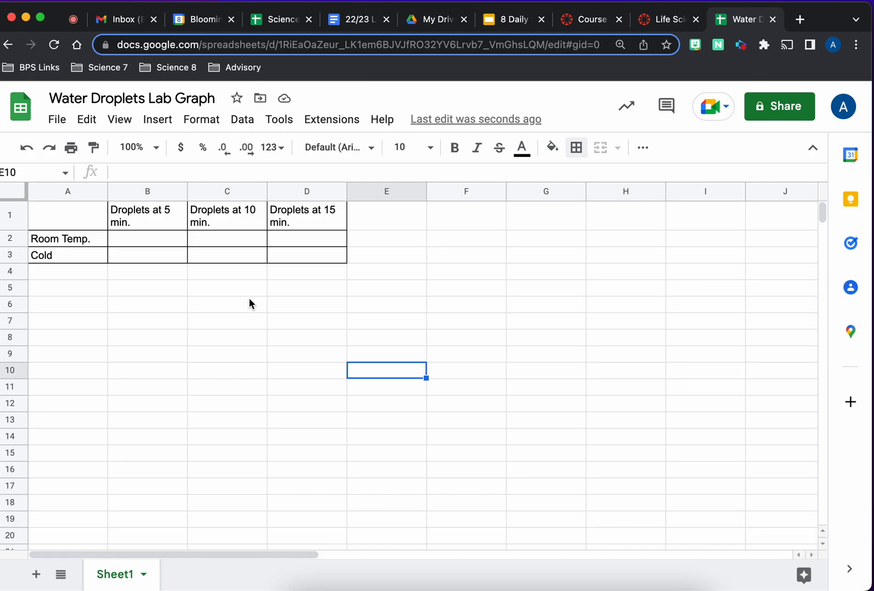
# Enter 0 droplets for Room Temp. at 5, 10 and 15 minutes in cells B2 to D2.
pyautogui.click(152, 242)
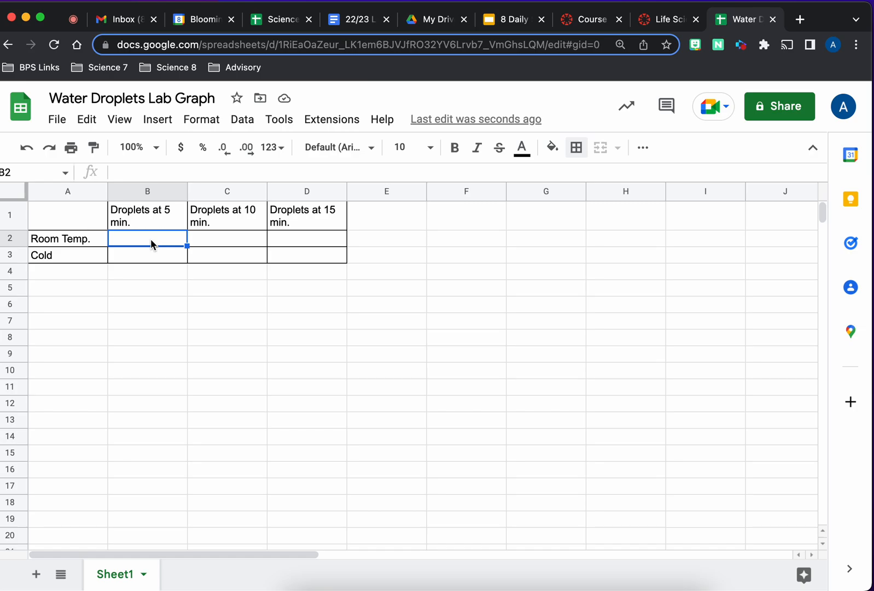
pyautogui.write('0')
pyautogui.press('Tab')
pyautogui.write('0')
pyautogui.press('Tab')
pyautogui.write('0')
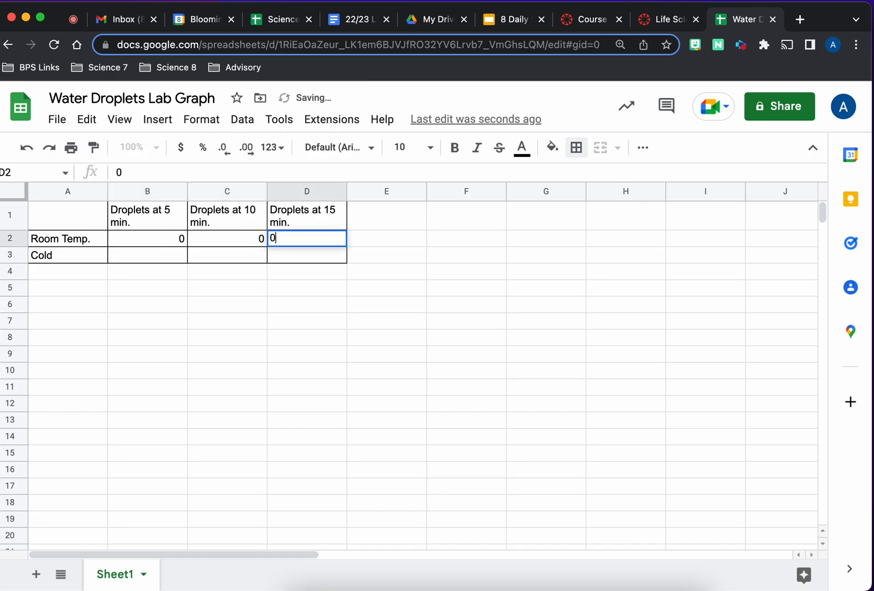
pyautogui.press('Tab')
# Enter the Cold droplet counts 2, 4 and 7 in cells B3, C3 and D3.
pyautogui.click(136, 255)
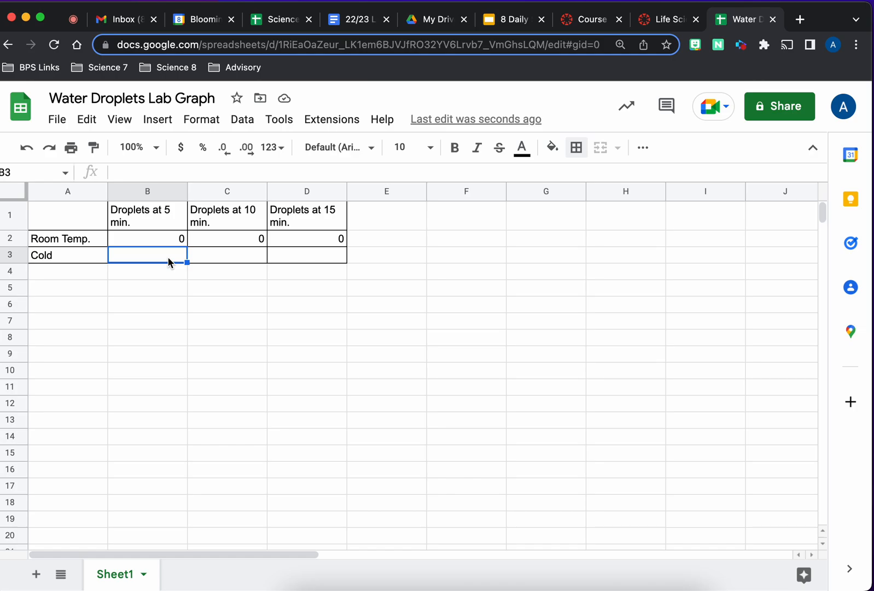
pyautogui.write('2')
pyautogui.click(228, 261)
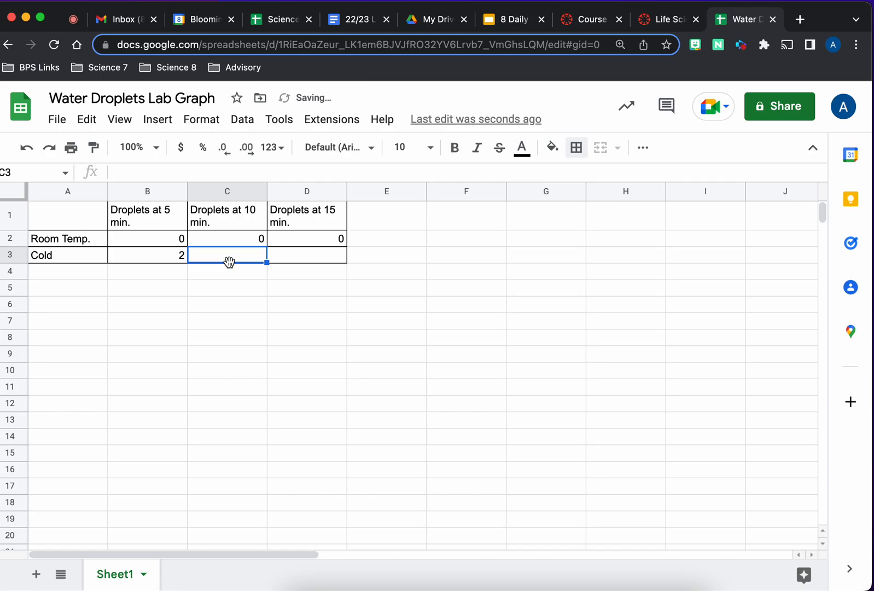
pyautogui.write('4')
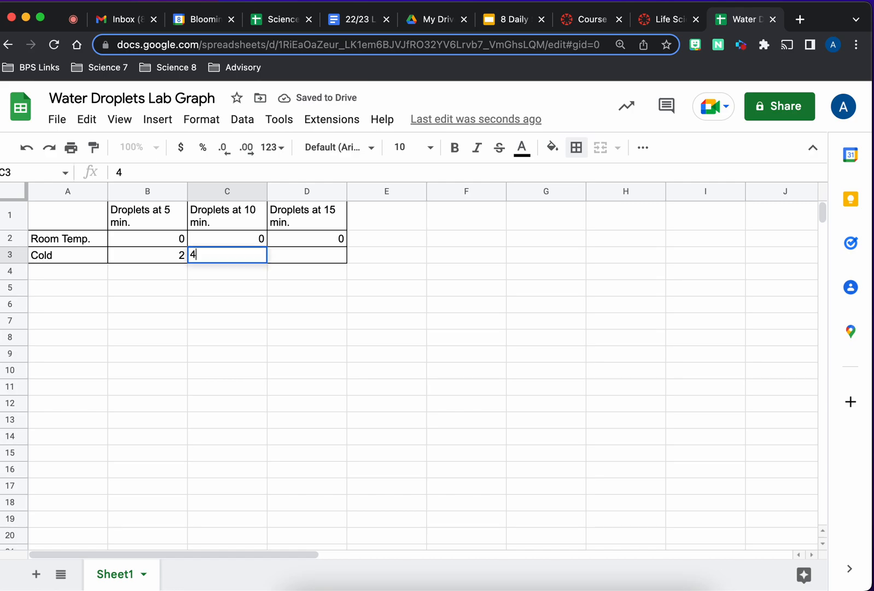
pyautogui.click(307, 255)
pyautogui.write('7')
pyautogui.click(316, 285)
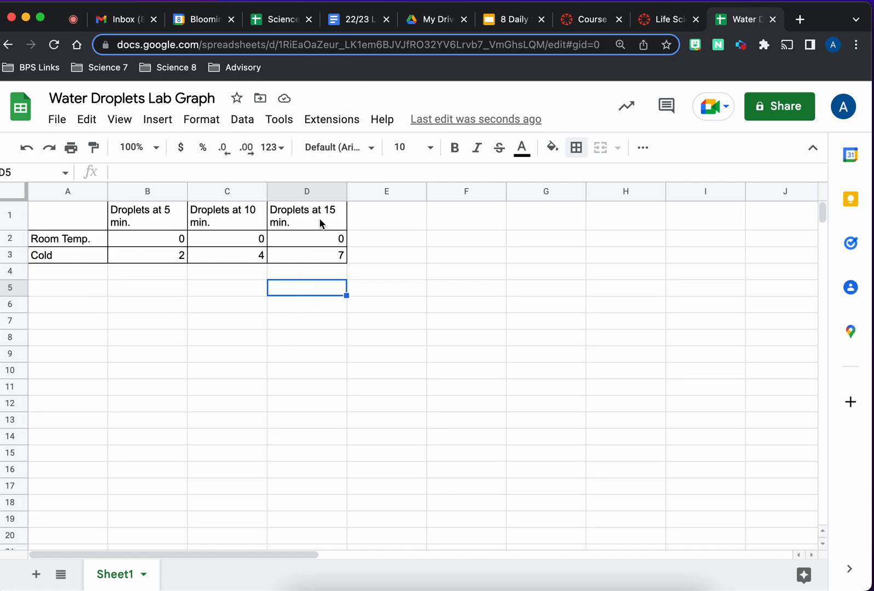
pyautogui.click(285, 256)
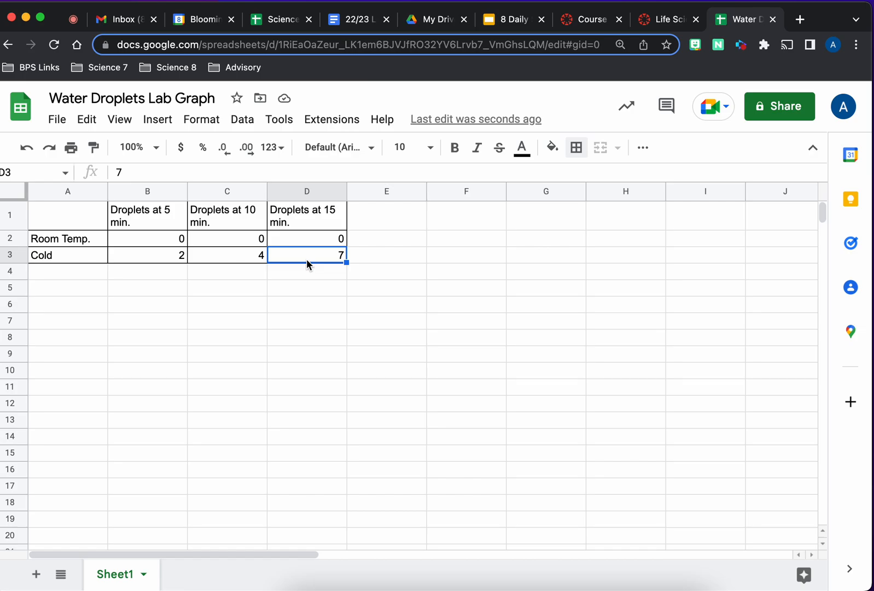
pyautogui.keyDown('shift'); pyautogui.click(84, 222); pyautogui.keyUp('shift')
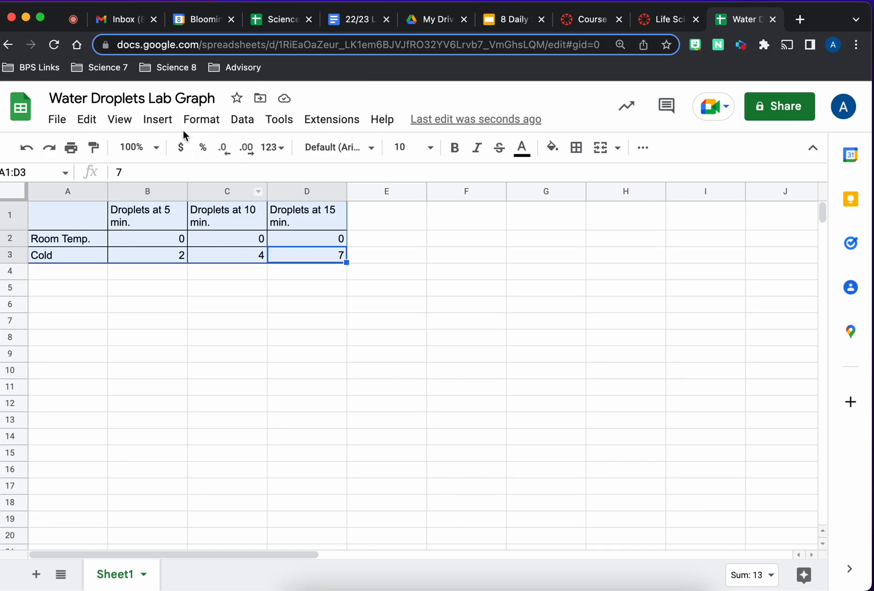
pyautogui.click(168, 125)
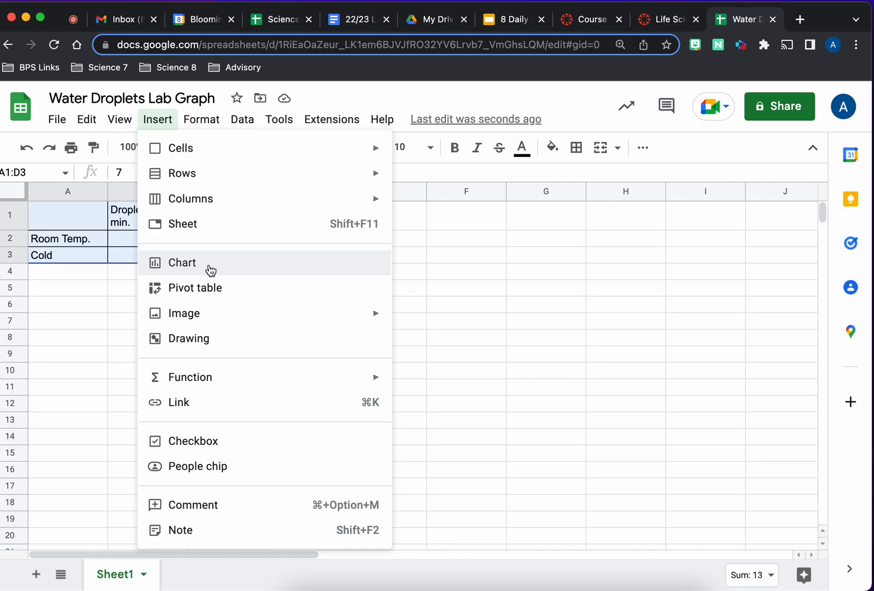
pyautogui.click(554, 236)
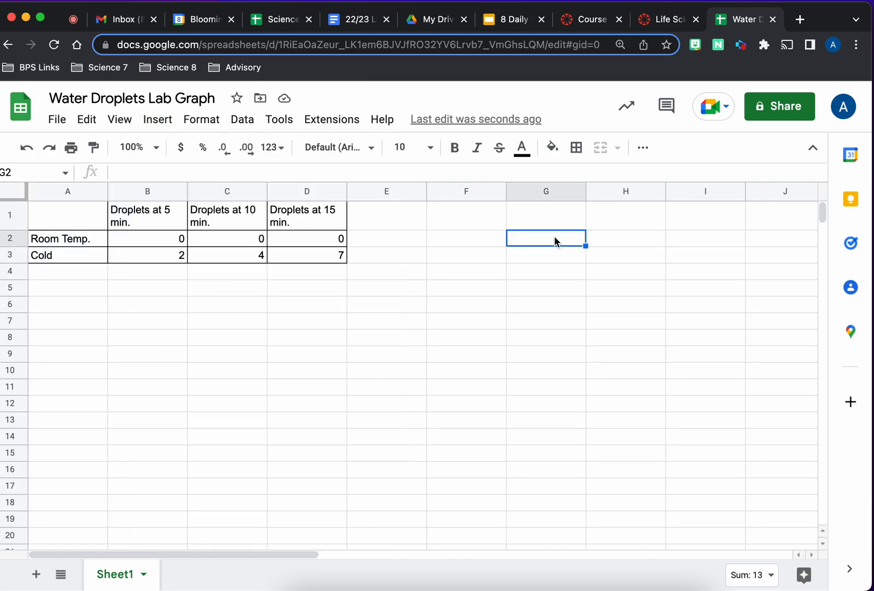
pyautogui.click(332, 262)
pyautogui.keyDown('shift'); pyautogui.click(83, 224); pyautogui.keyUp('shift')
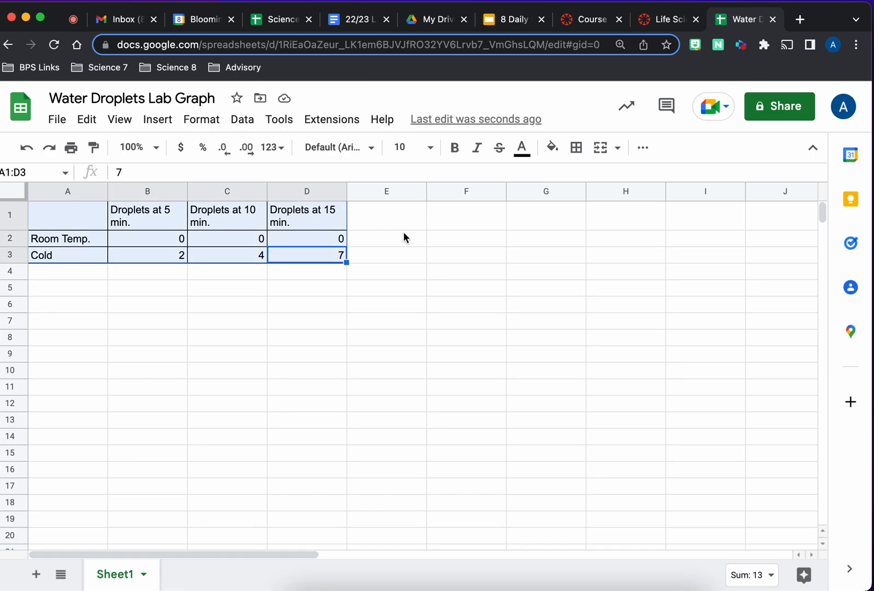
pyautogui.click(646, 150)
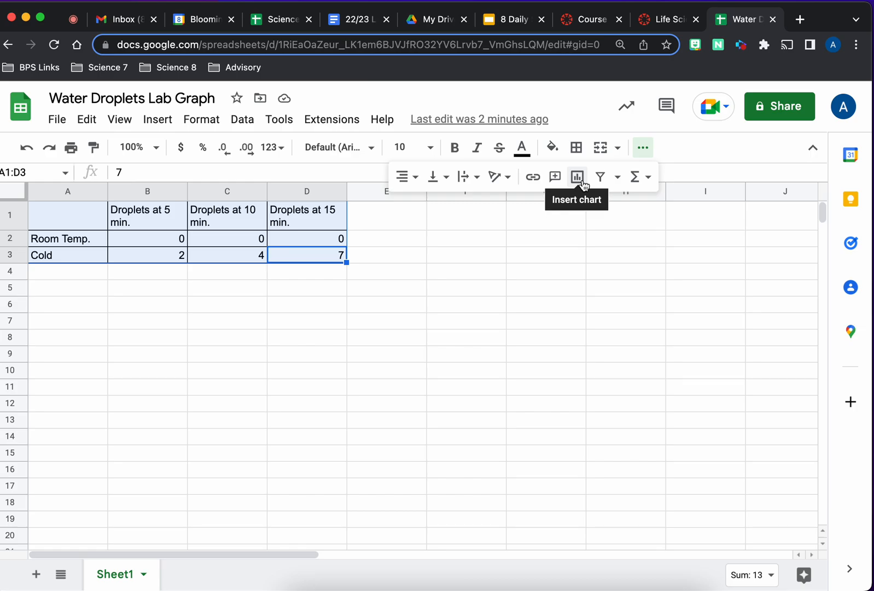
pyautogui.click(554, 224)
# Insert a chart based on the whole data table, range A1:D3.
pyautogui.click(337, 258)
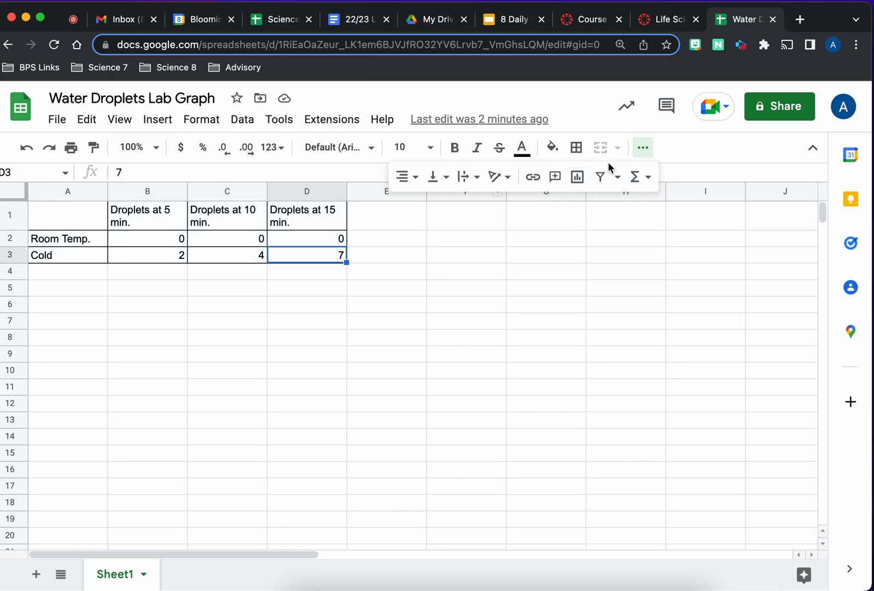
pyautogui.click(644, 147)
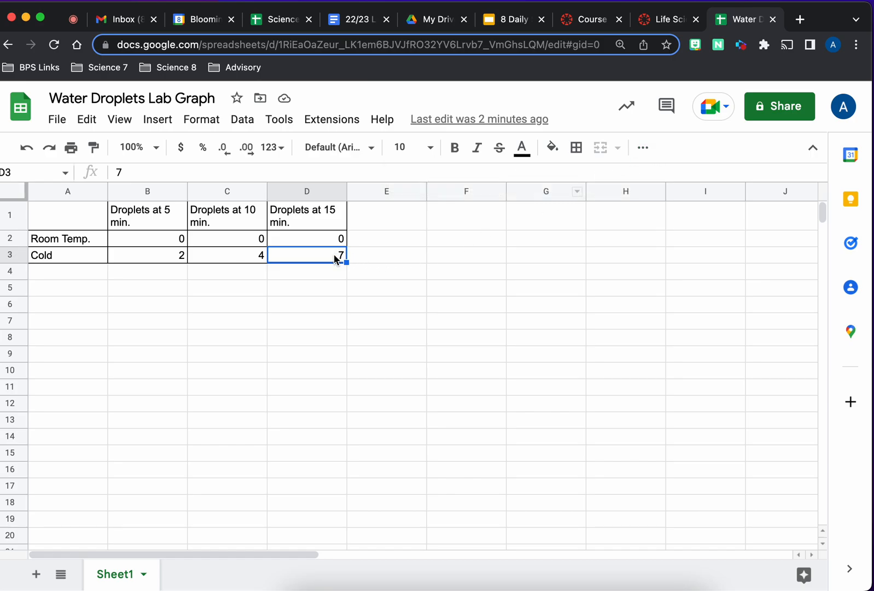
pyautogui.keyDown('shift'); pyautogui.click(80, 209); pyautogui.keyUp('shift')
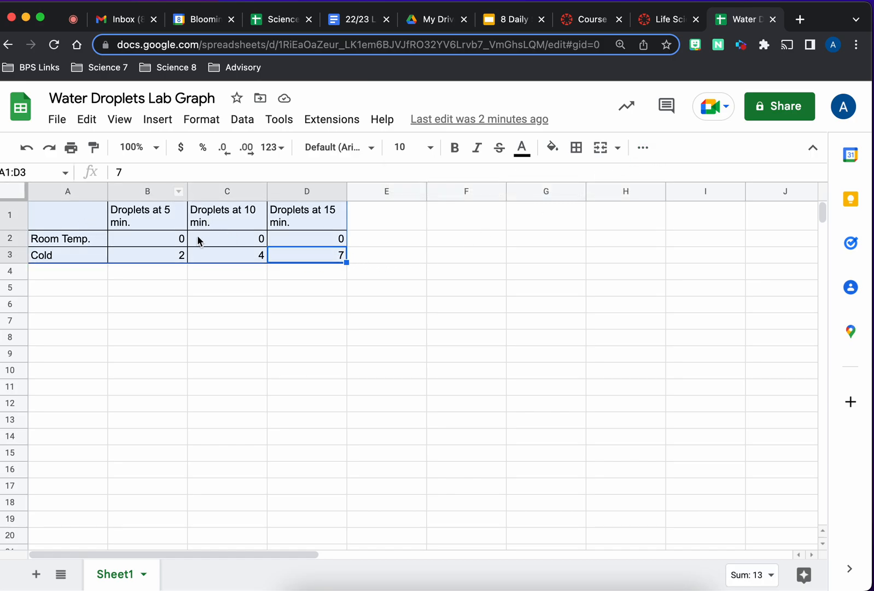
pyautogui.click(162, 120)
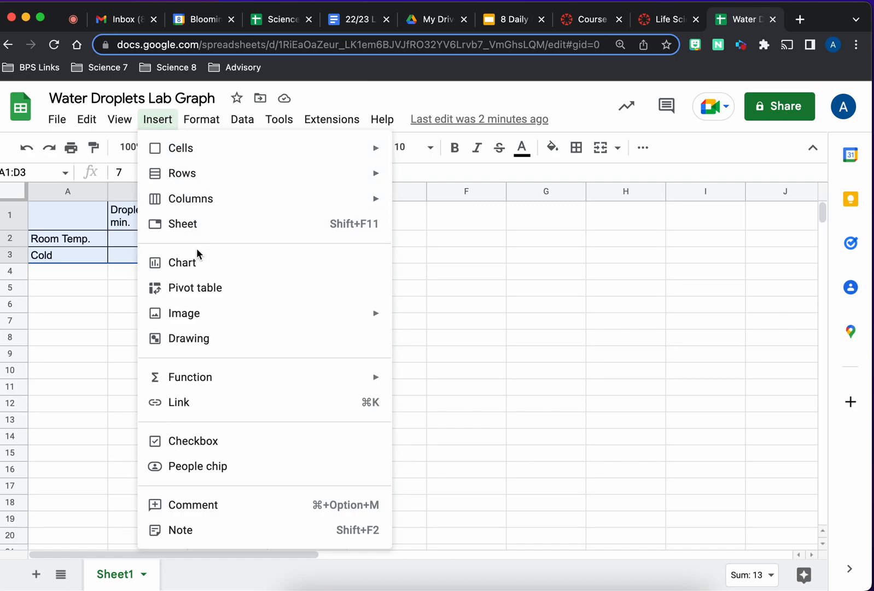
pyautogui.click(243, 266)
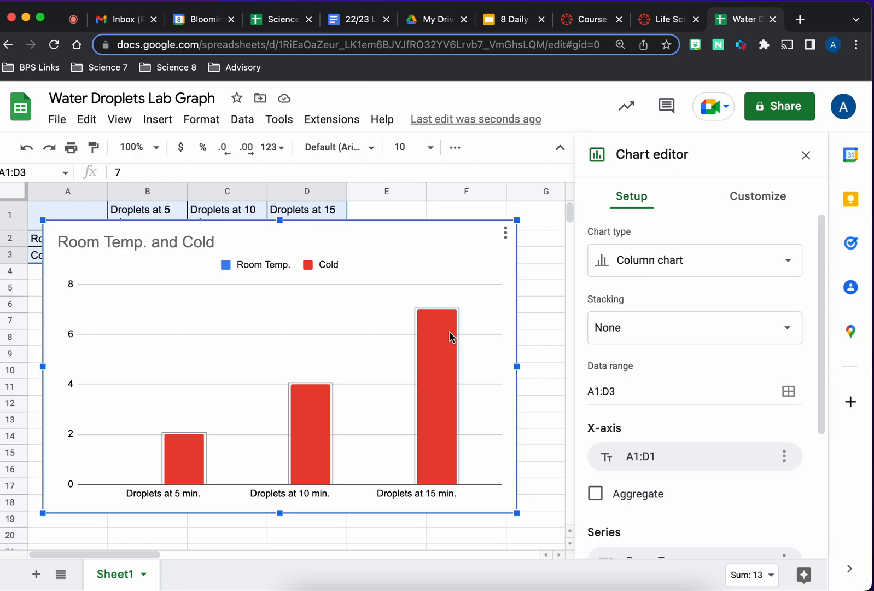
# Change the chart type from column chart to Line chart.
pyautogui.click(661, 271)
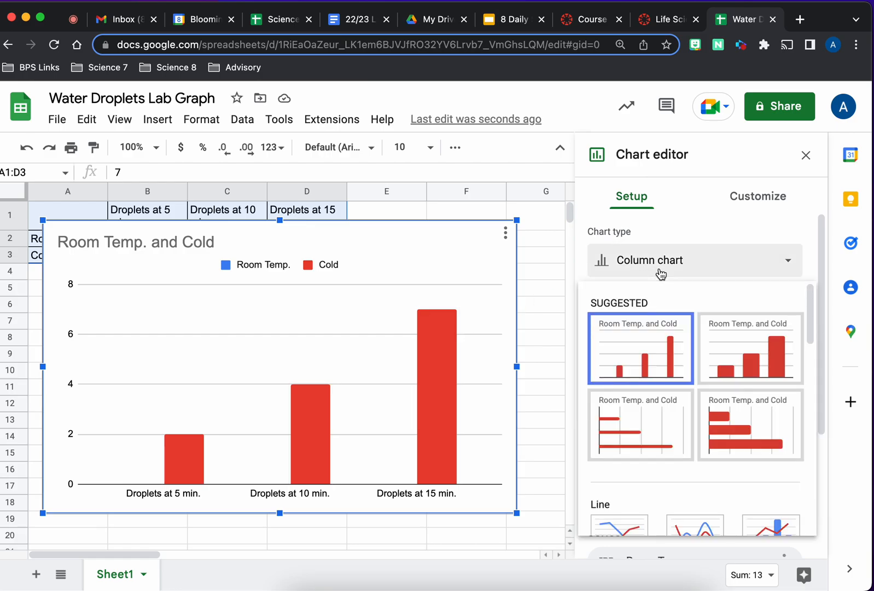
pyautogui.scroll(-2, 662, 310)
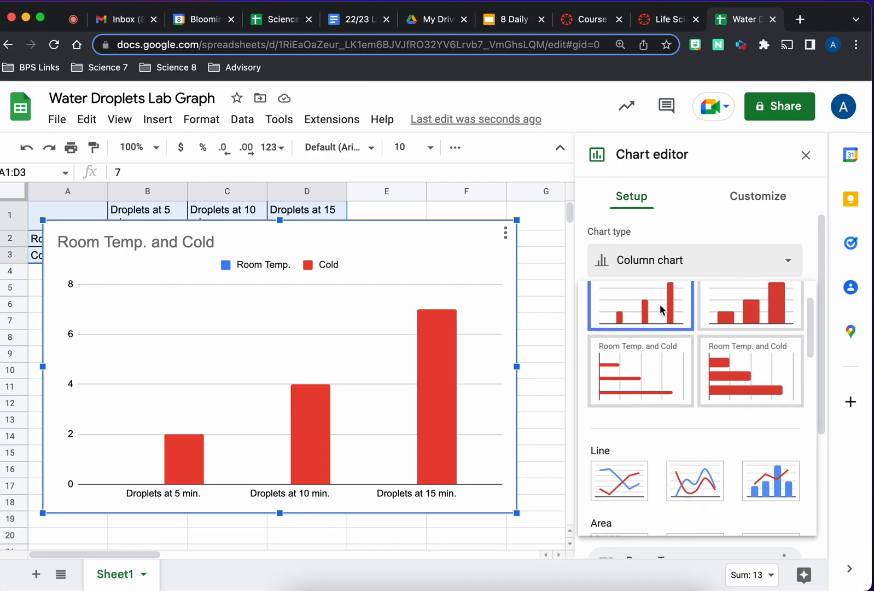
pyautogui.scroll(-3, 661, 309)
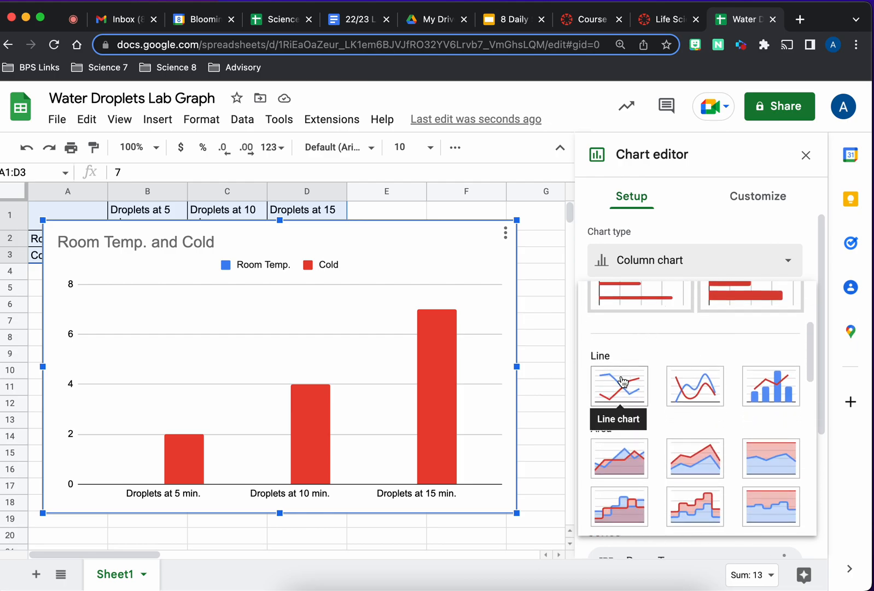
pyautogui.click(623, 381)
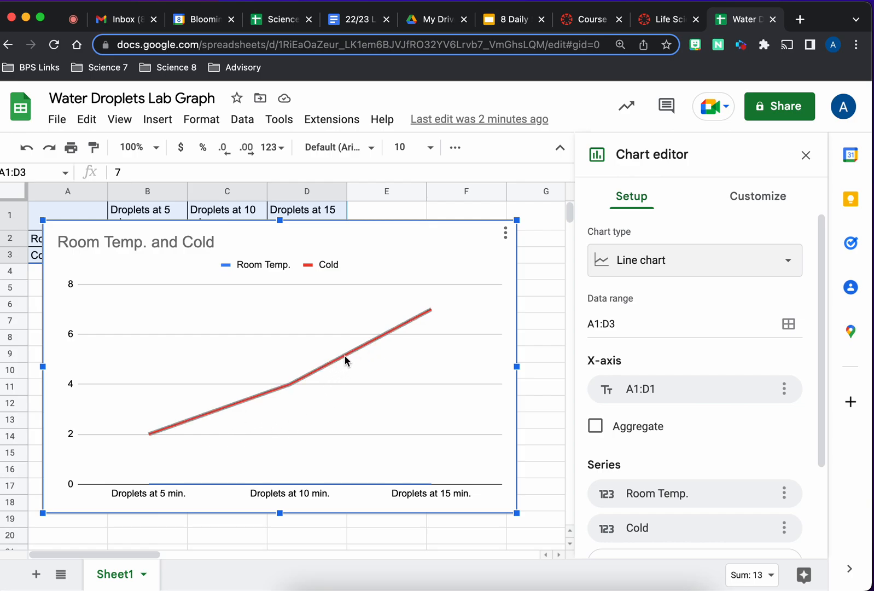
# Change the chart type from line chart to Stacked column chart and review its data range, axis and series settings.
pyautogui.click(703, 260)
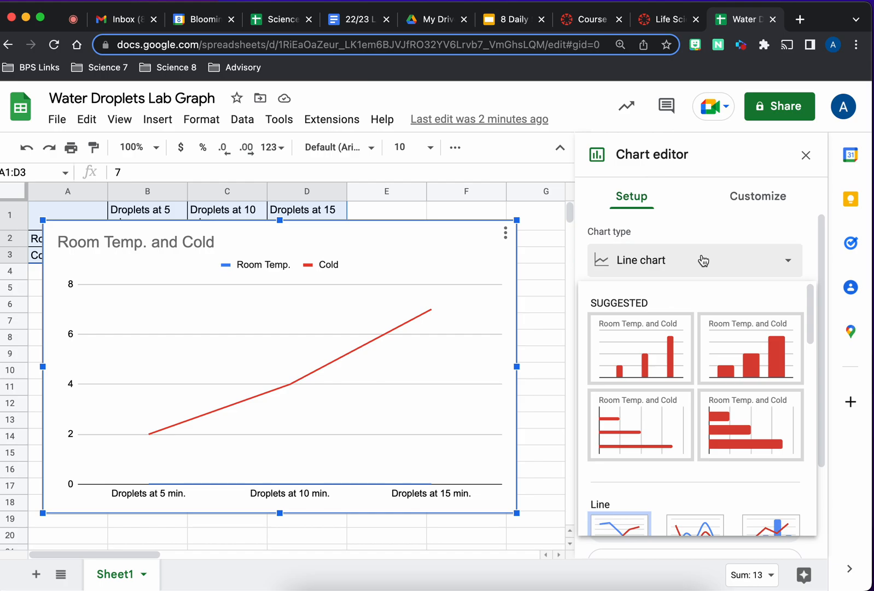
pyautogui.click(735, 351)
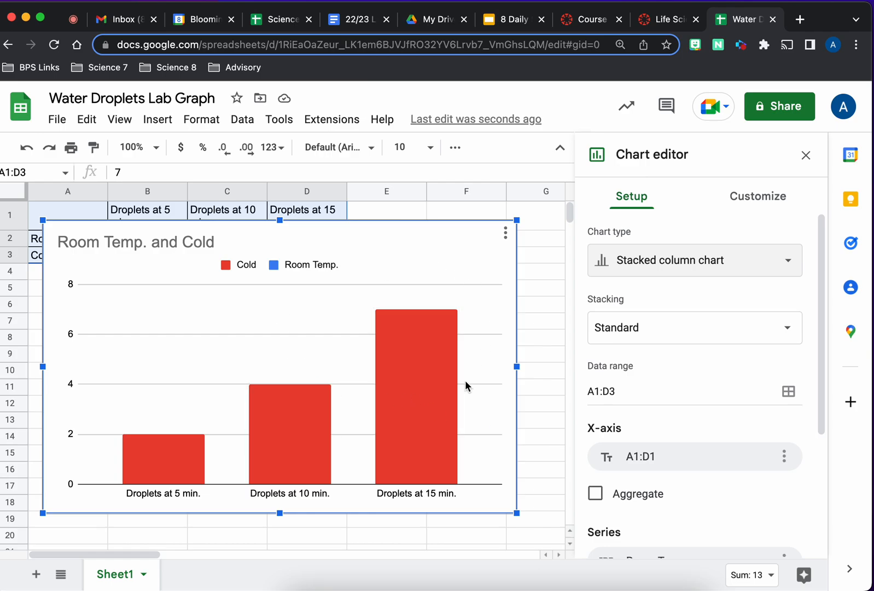
pyautogui.scroll(-5, 632, 383)
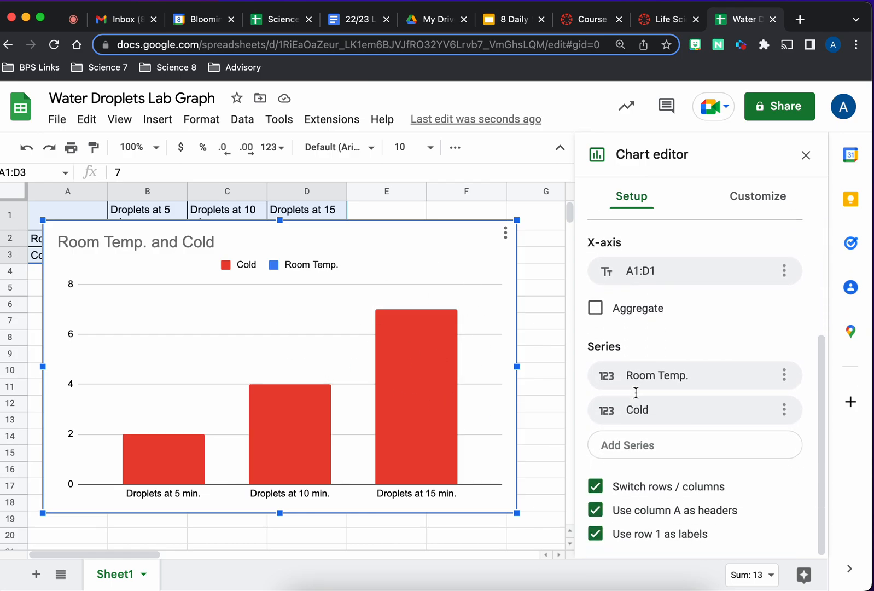
pyautogui.scroll(1, 636, 397)
pyautogui.scroll(-1, 636, 397)
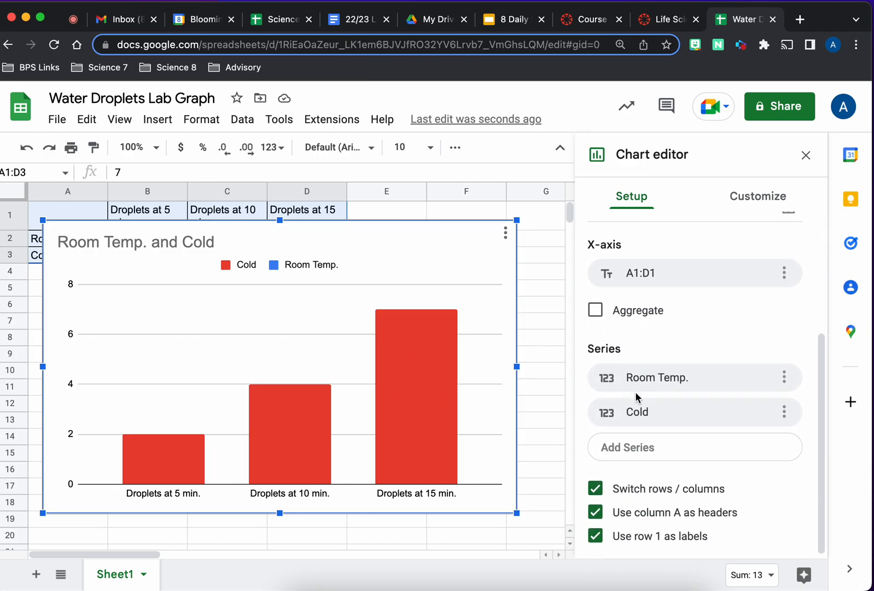
pyautogui.scroll(5, 635, 395)
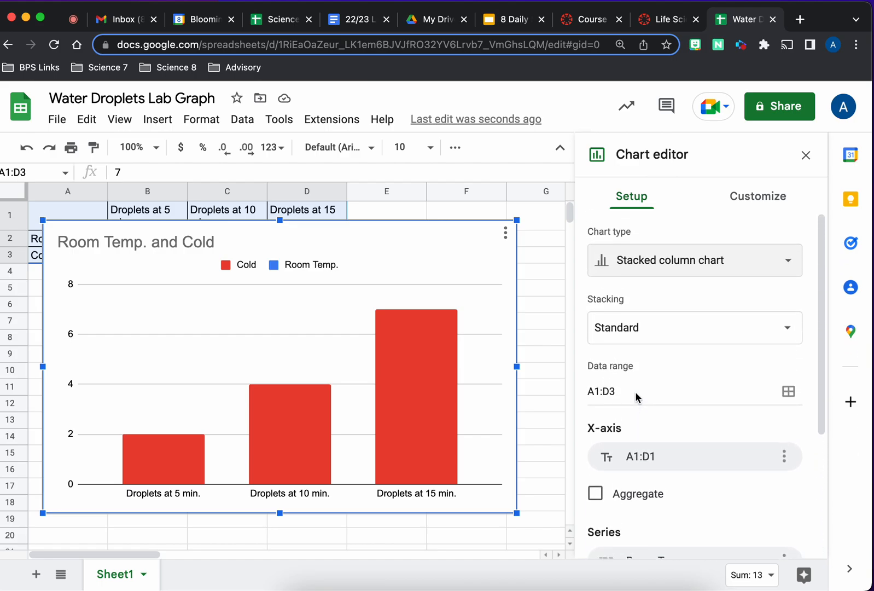
pyautogui.scroll(-5, 635, 393)
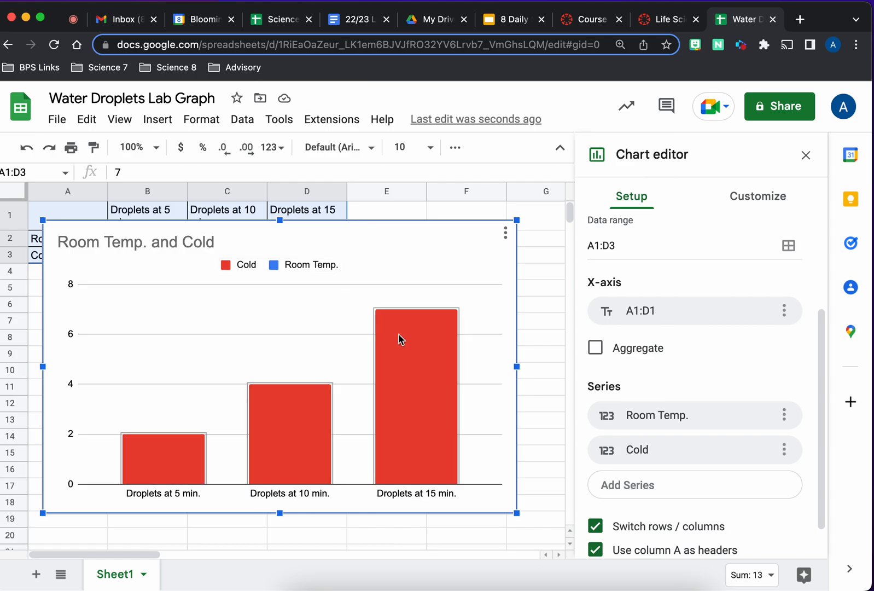
pyautogui.scroll(-1, 692, 373)
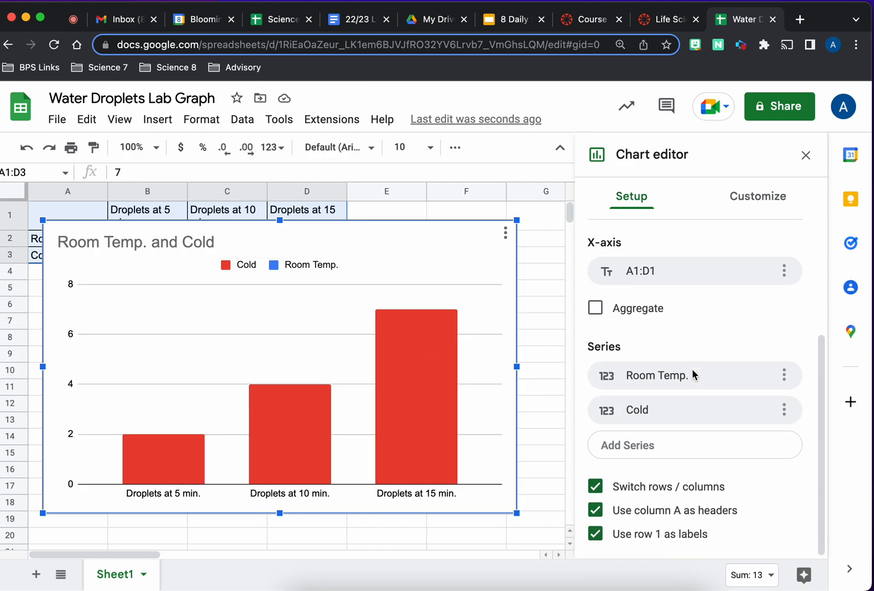
# Change the chart title to "Room Temp. vs. Cold Water".
pyautogui.click(777, 203)
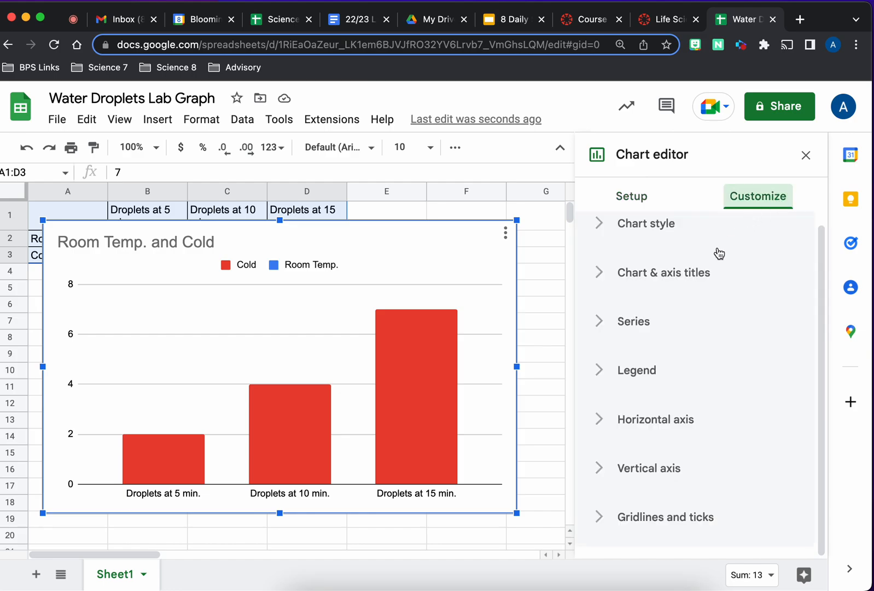
pyautogui.click(599, 279)
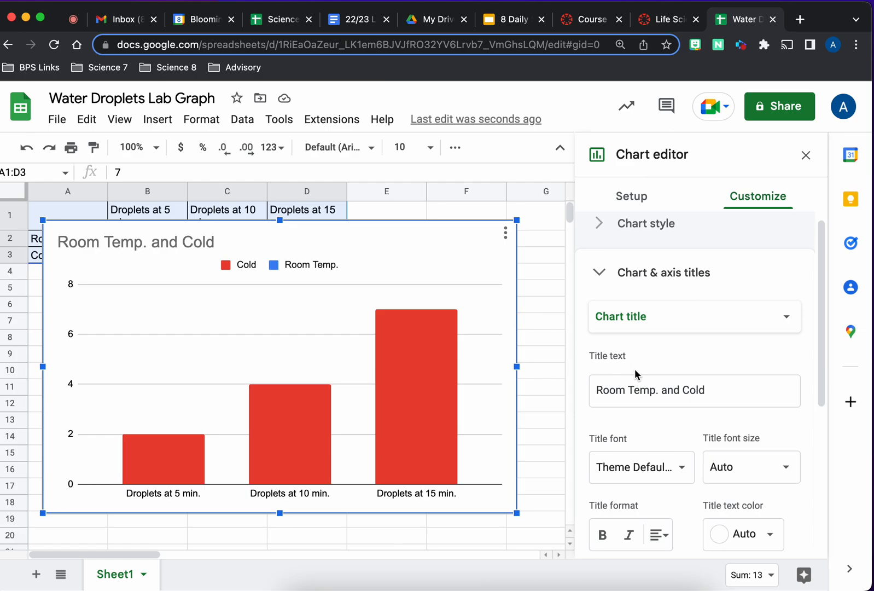
pyautogui.doubleClick(668, 390)
pyautogui.write('vs.')
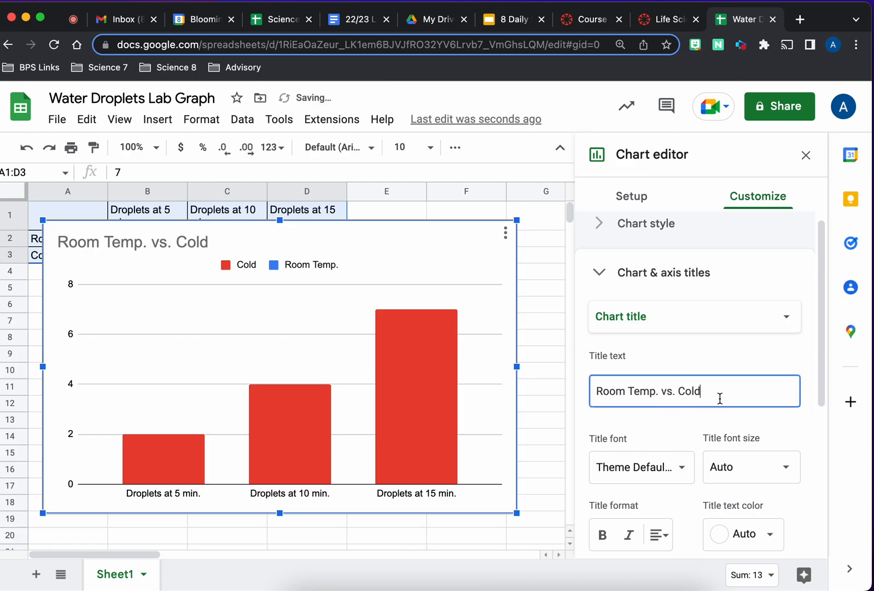
pyautogui.write(' Cold Water')
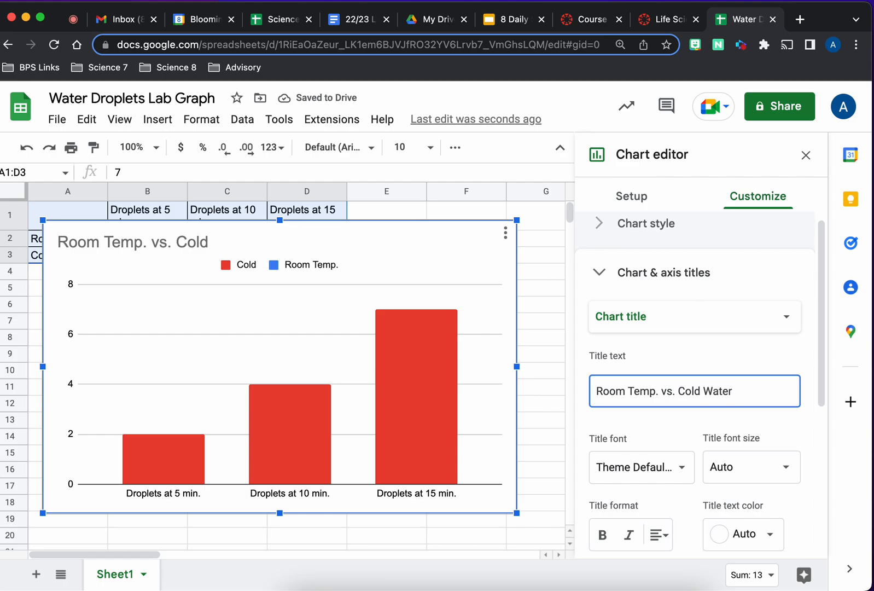
# Give the chart's horizontal axis the title "Amount Droplets through Time".
pyautogui.scroll(-4, 672, 400)
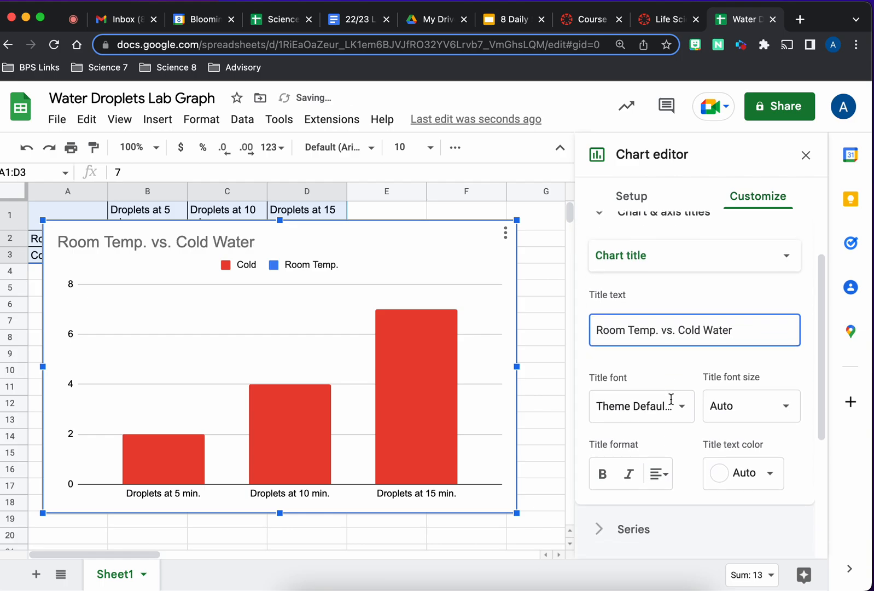
pyautogui.scroll(3, 672, 405)
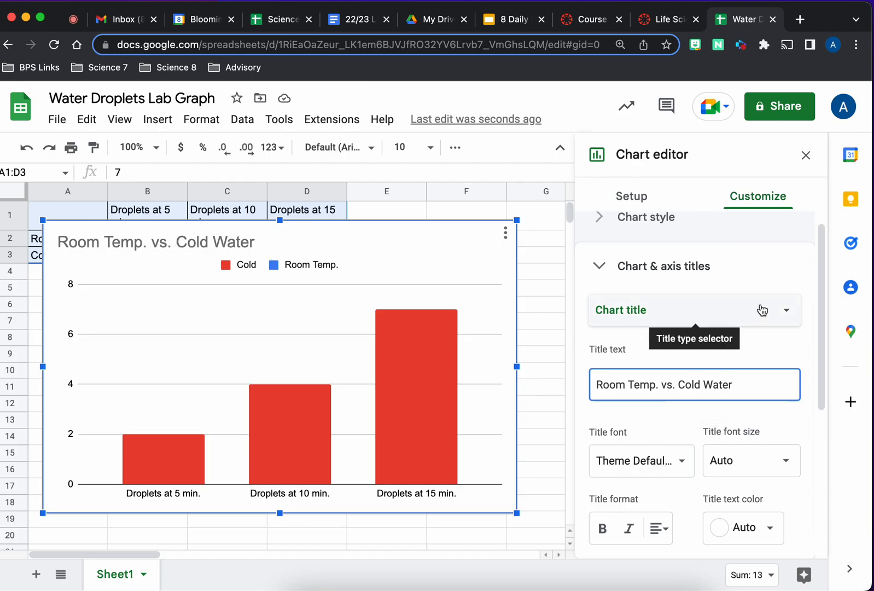
pyautogui.click(788, 313)
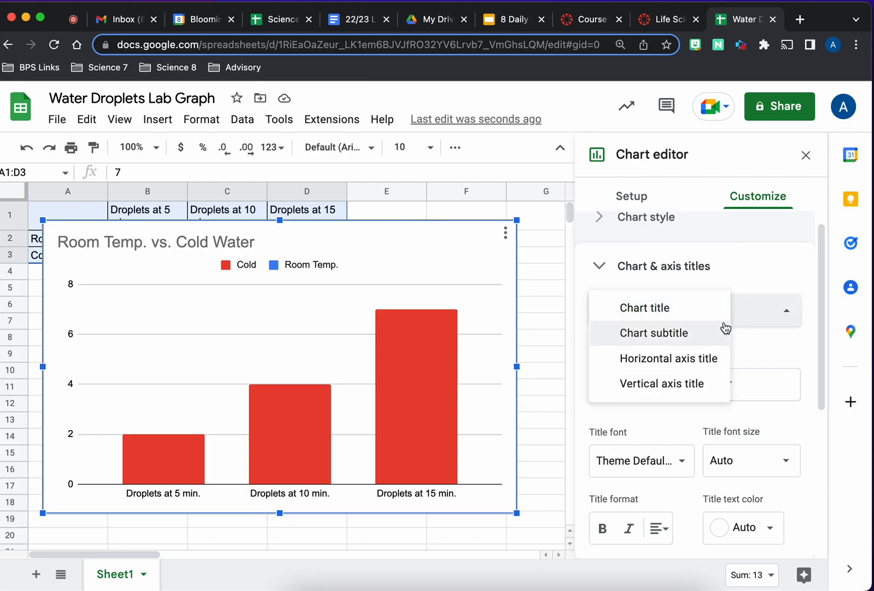
pyautogui.click(720, 331)
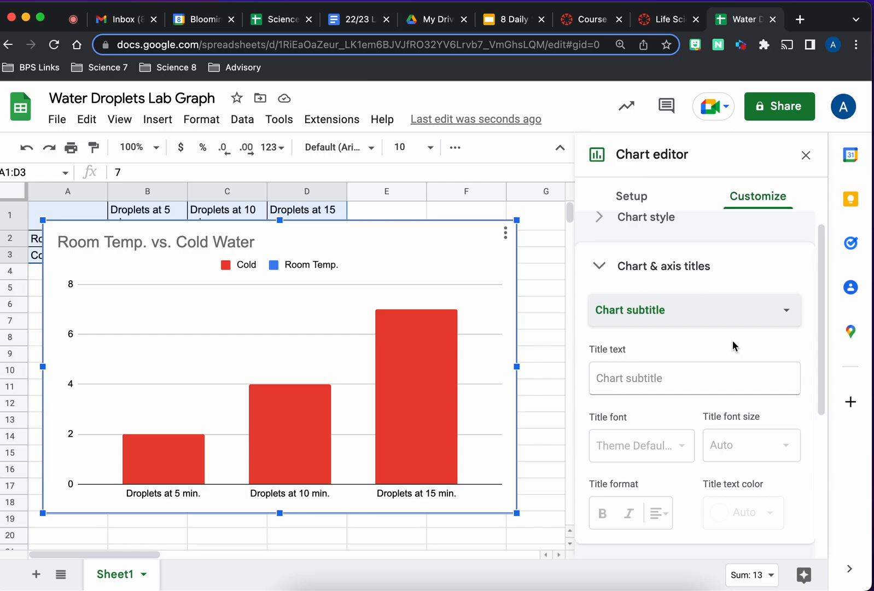
pyautogui.click(790, 314)
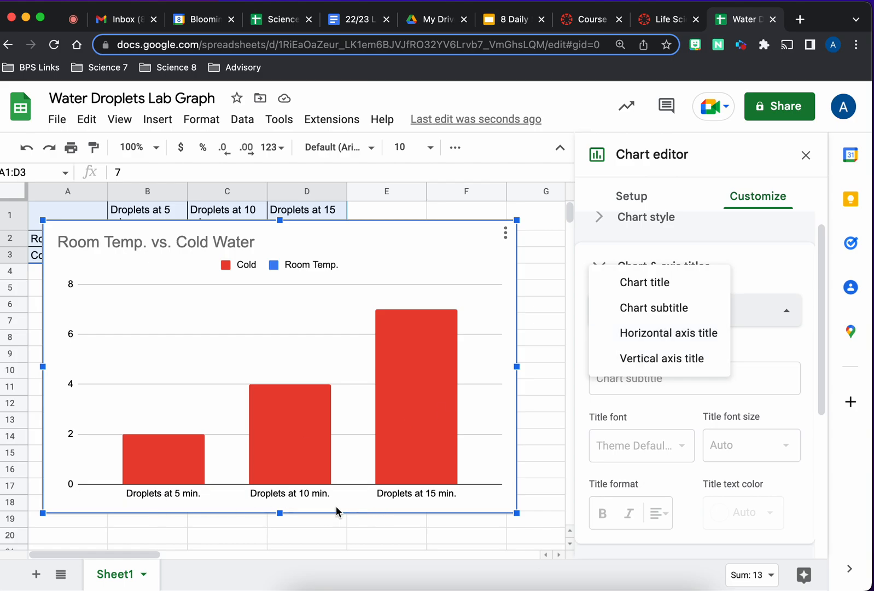
pyautogui.click(674, 339)
pyautogui.click(646, 377)
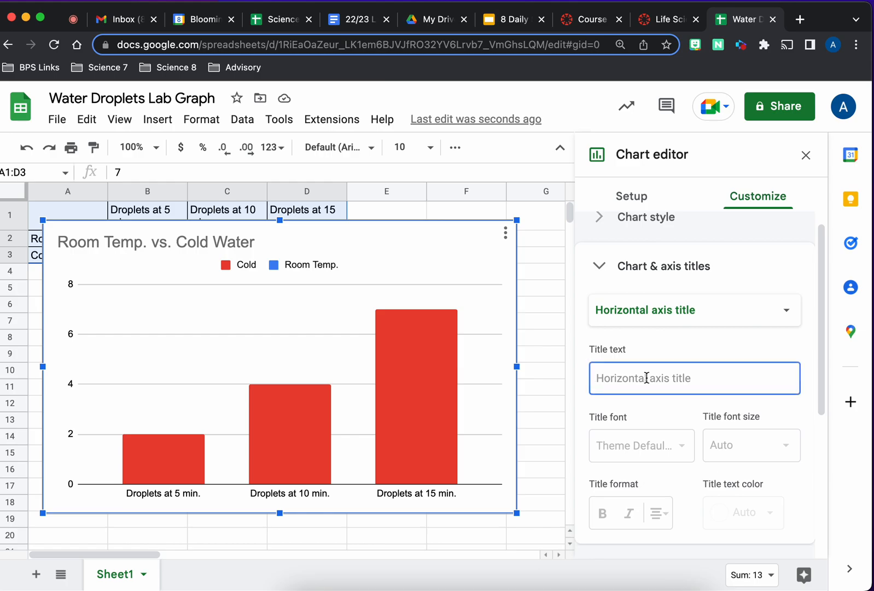
pyautogui.write('Dropl')
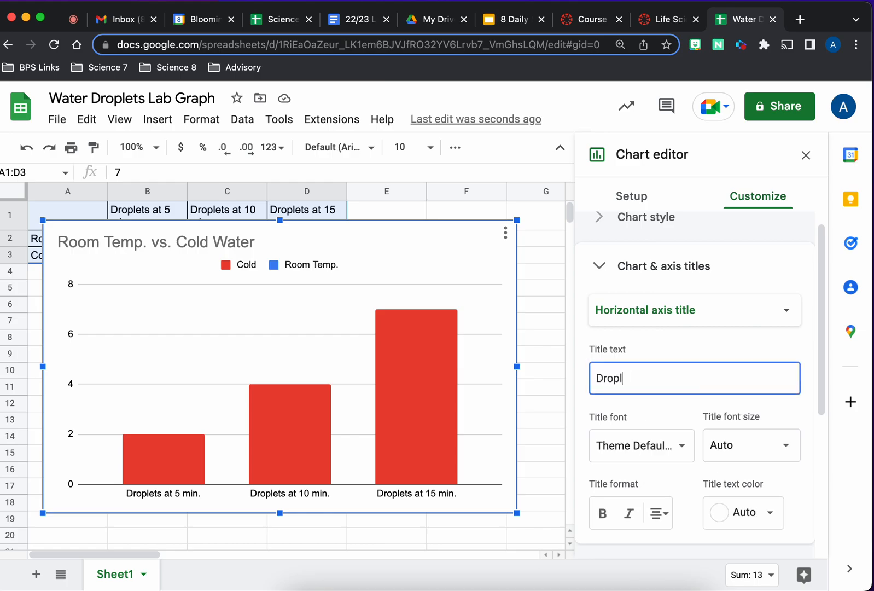
pyautogui.write('ets through Ti')
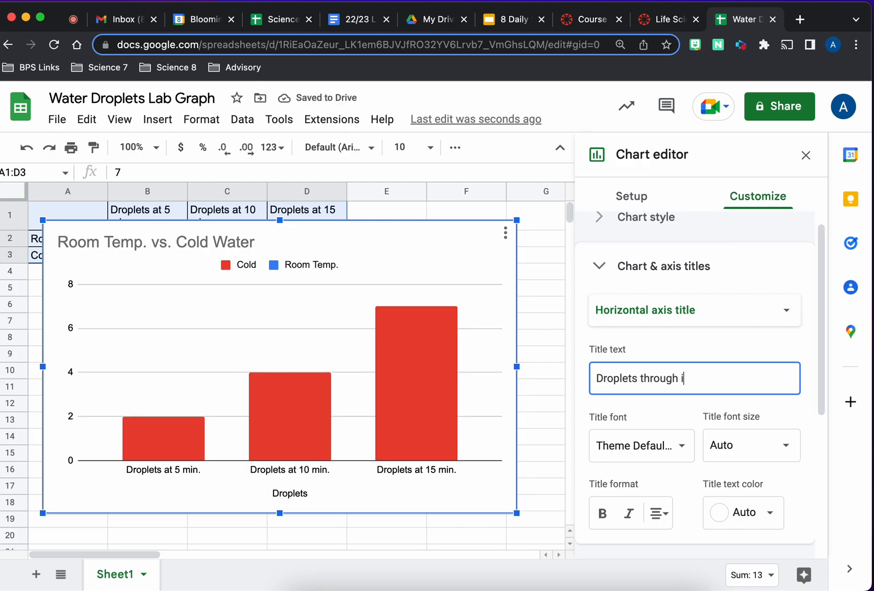
pyautogui.write('me')
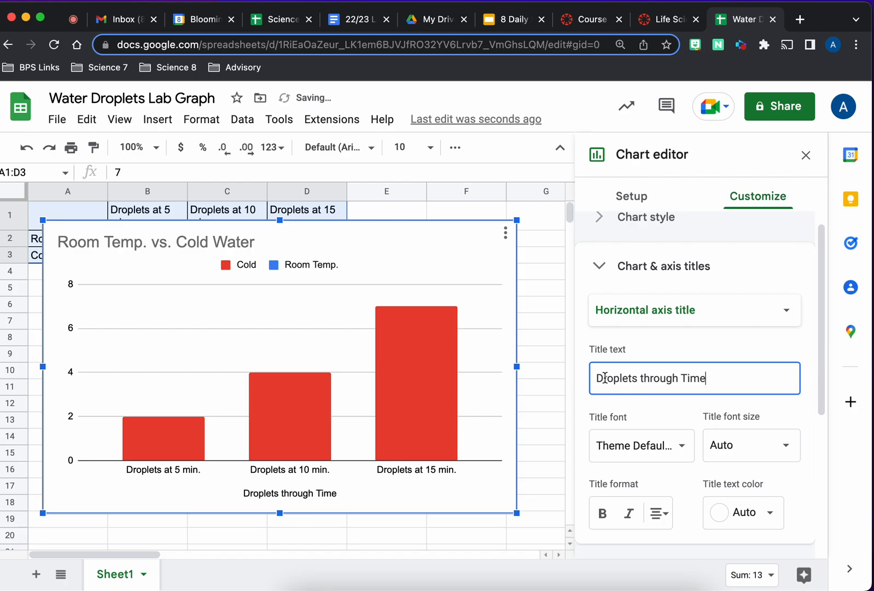
pyautogui.click(596, 378)
pyautogui.write('Amount')
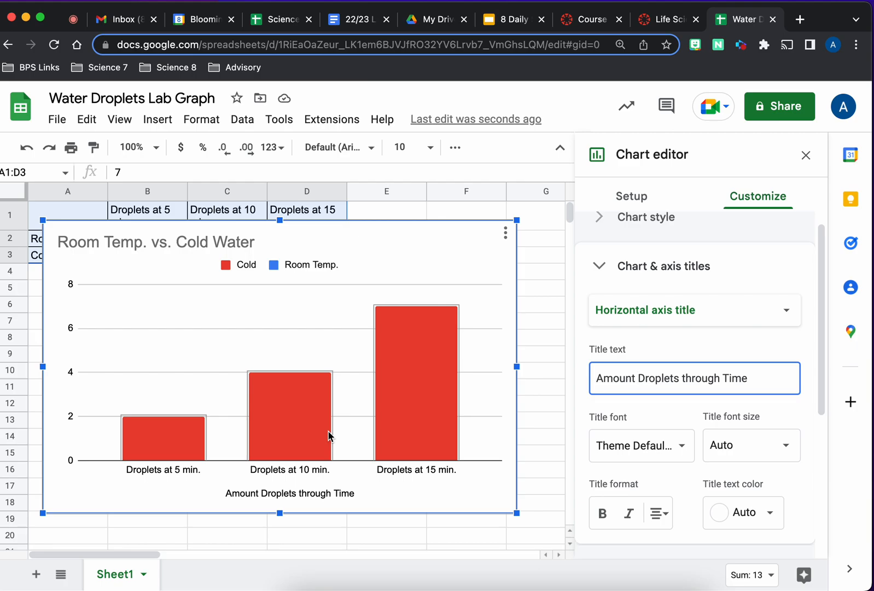
# Give the chart's vertical axis the title "Amount of Droplets" and close the chart editor.
pyautogui.click(651, 312)
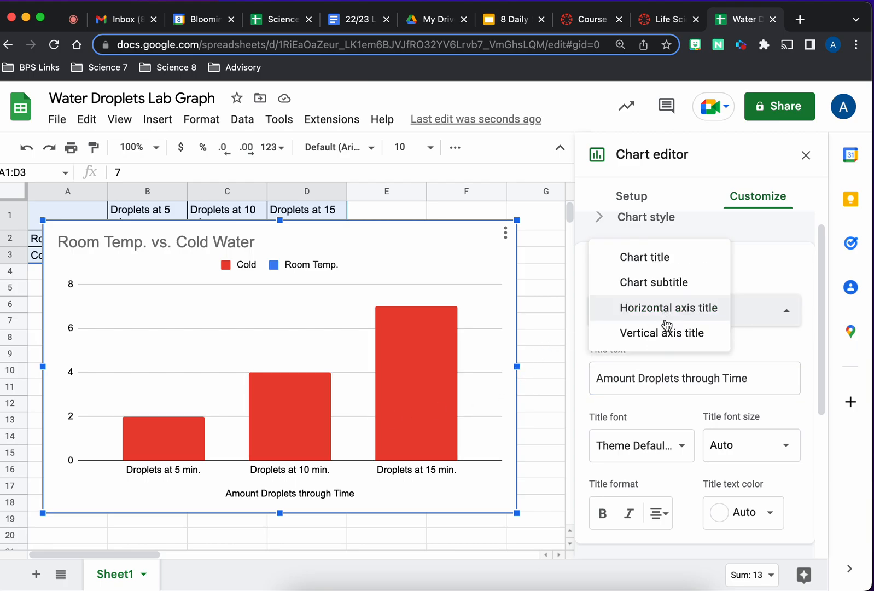
pyautogui.click(666, 332)
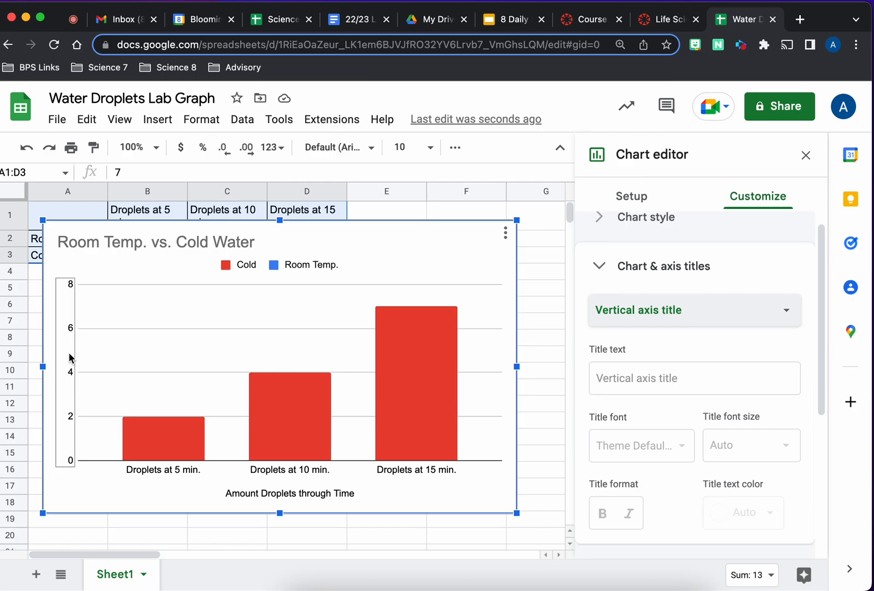
pyautogui.click(646, 374)
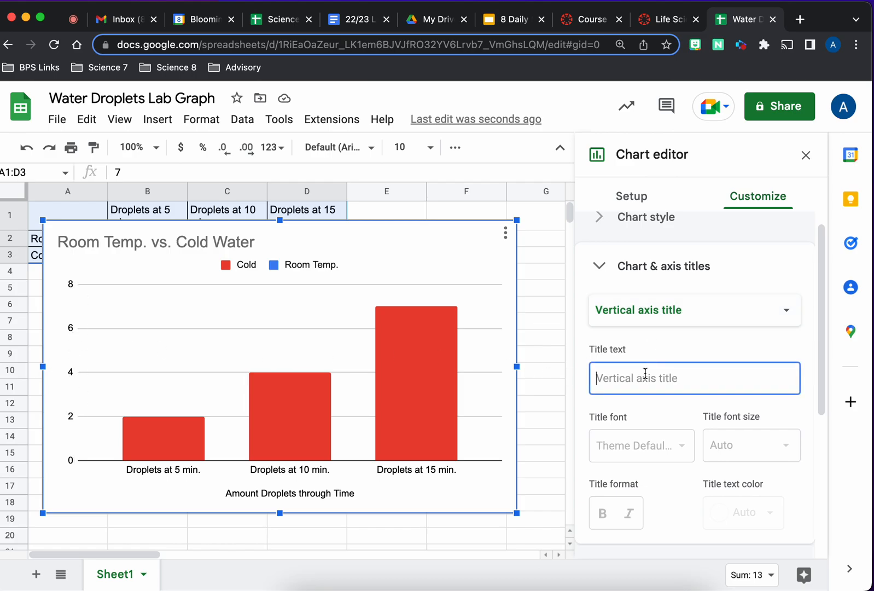
pyautogui.write('Amount of ')
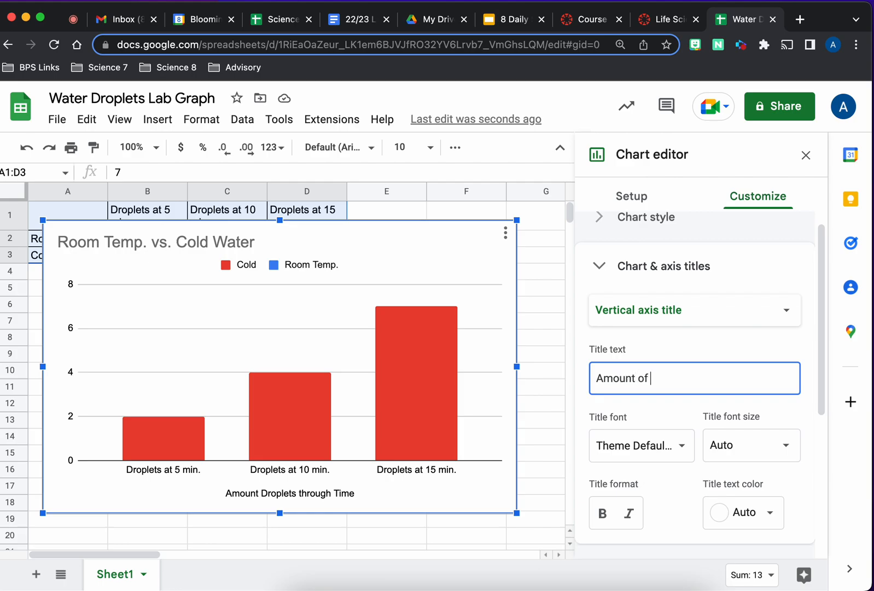
pyautogui.write('rop')
pyautogui.press('BackSpace')
pyautogui.press('BackSpace')
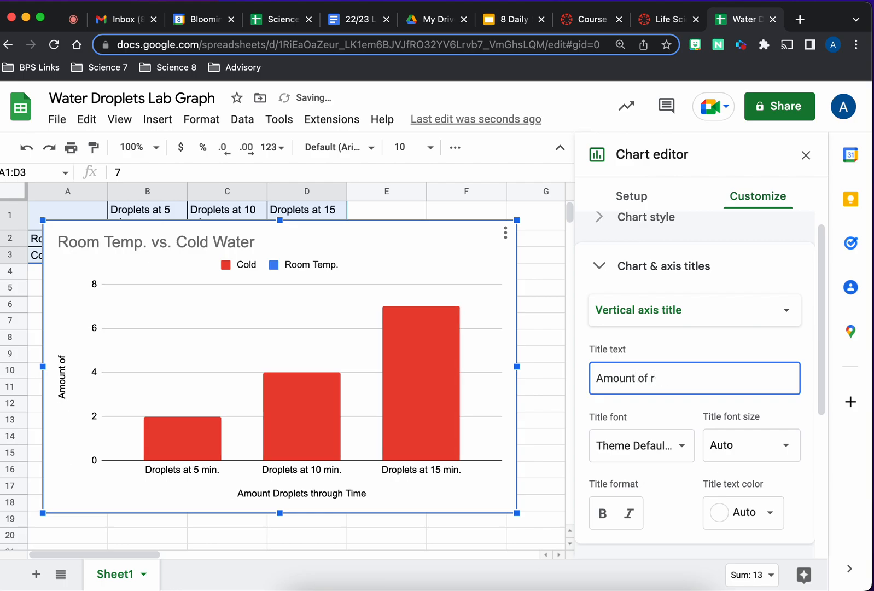
pyautogui.write('oplets')
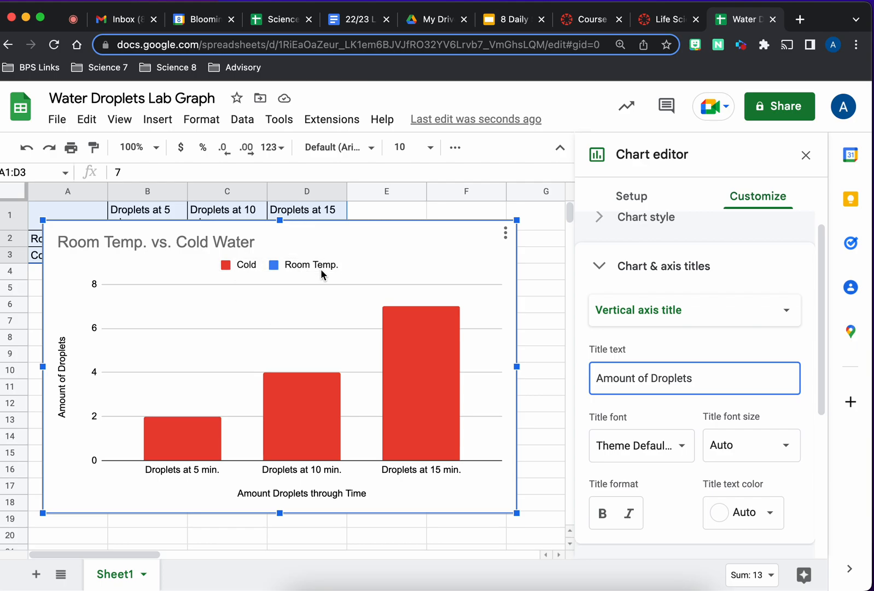
pyautogui.click(602, 266)
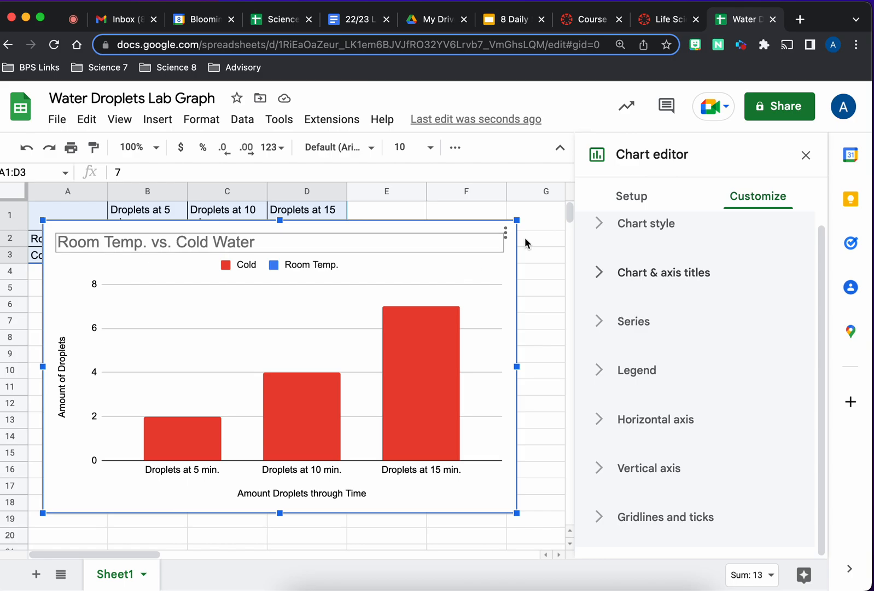
pyautogui.click(806, 155)
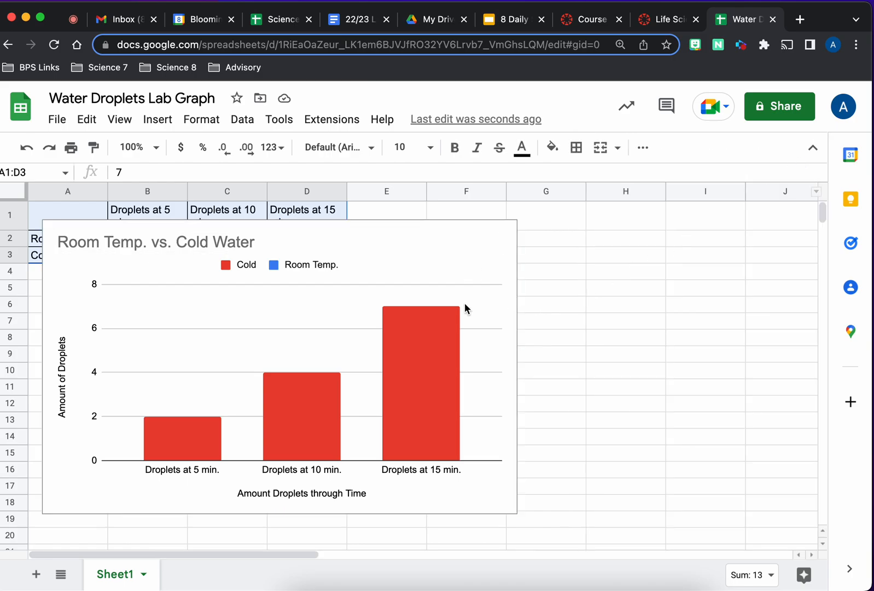
# Copy the finished Room Temp. vs. Cold Water chart to the clipboard.
pyautogui.click(459, 264)
pyautogui.click(505, 234)
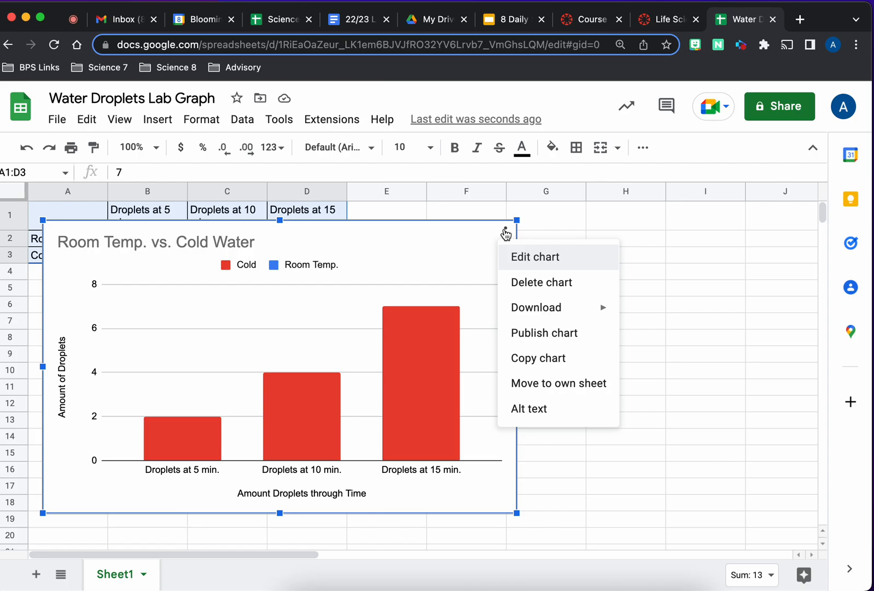
pyautogui.click(450, 266)
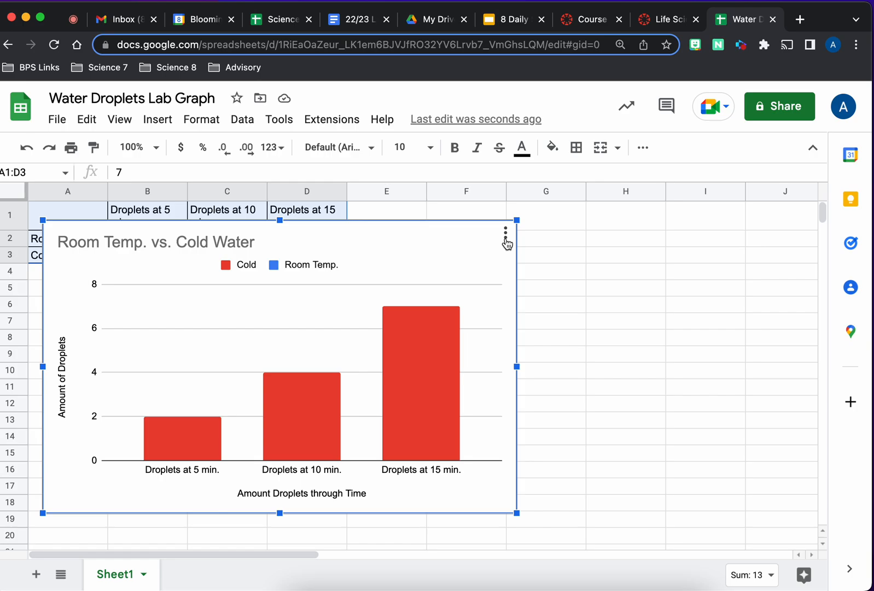
pyautogui.click(643, 149)
pyautogui.click(643, 152)
pyautogui.click(505, 235)
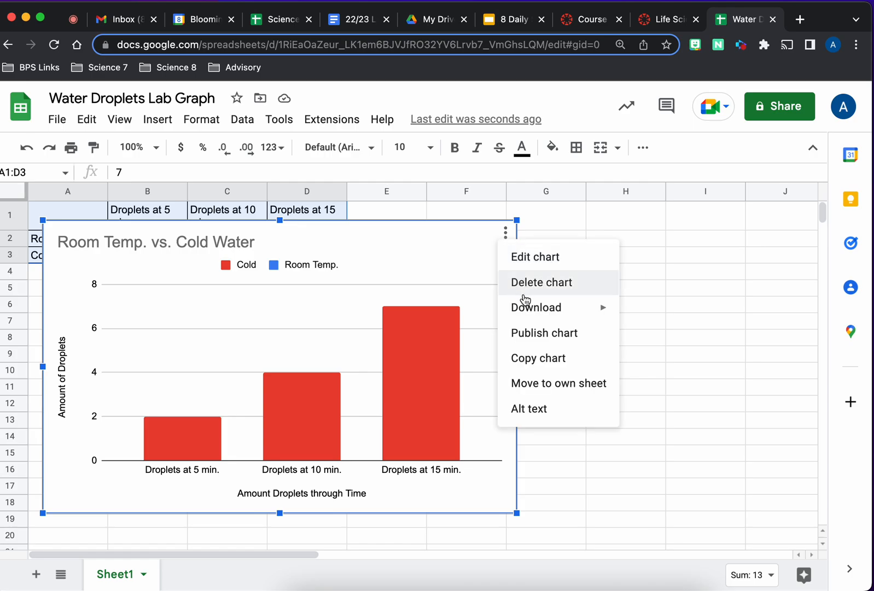
pyautogui.click(535, 358)
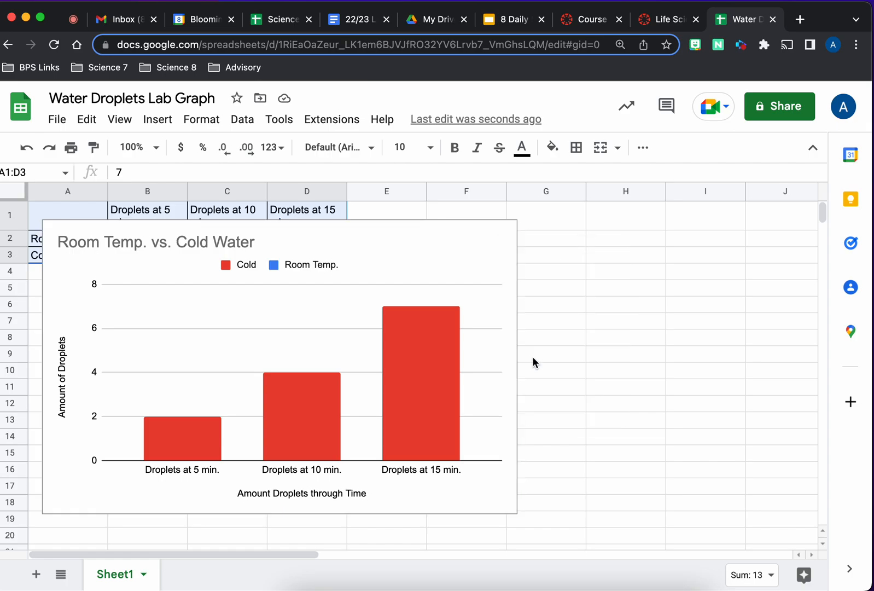
# Open the Google Docs home page in a new browser tab.
pyautogui.click(798, 19)
pyautogui.write('docs')
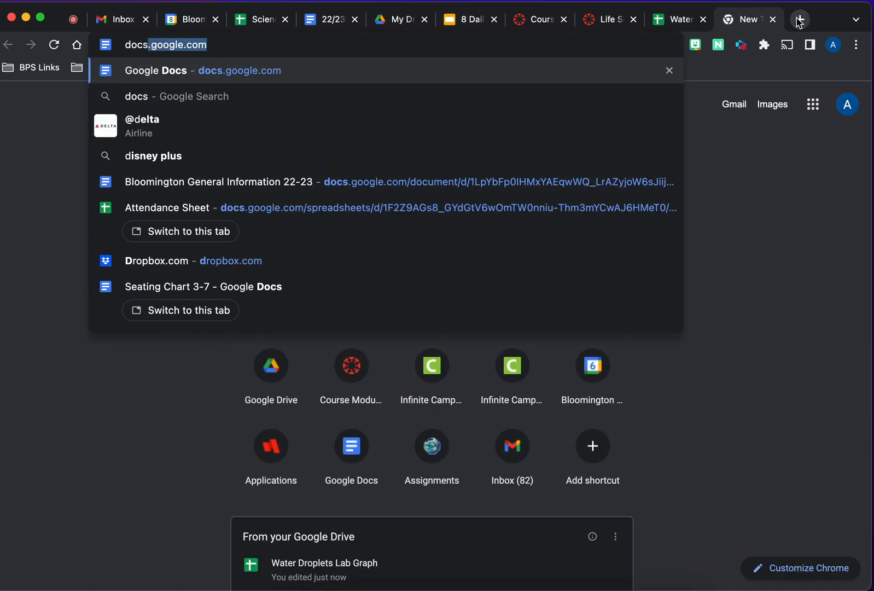
pyautogui.press('Return')
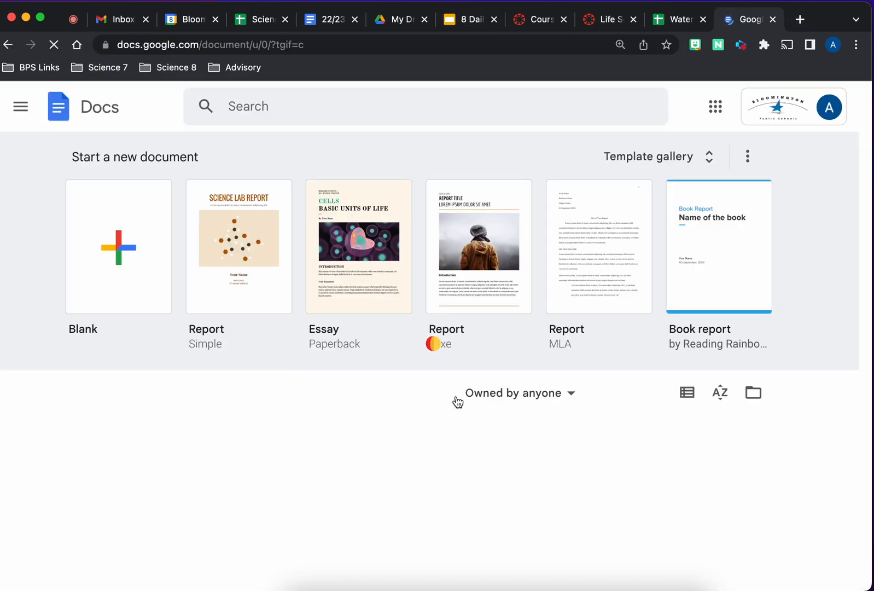
# Find the Lab Report Template among the recent documents and open it.
pyautogui.scroll(-5, 452, 408)
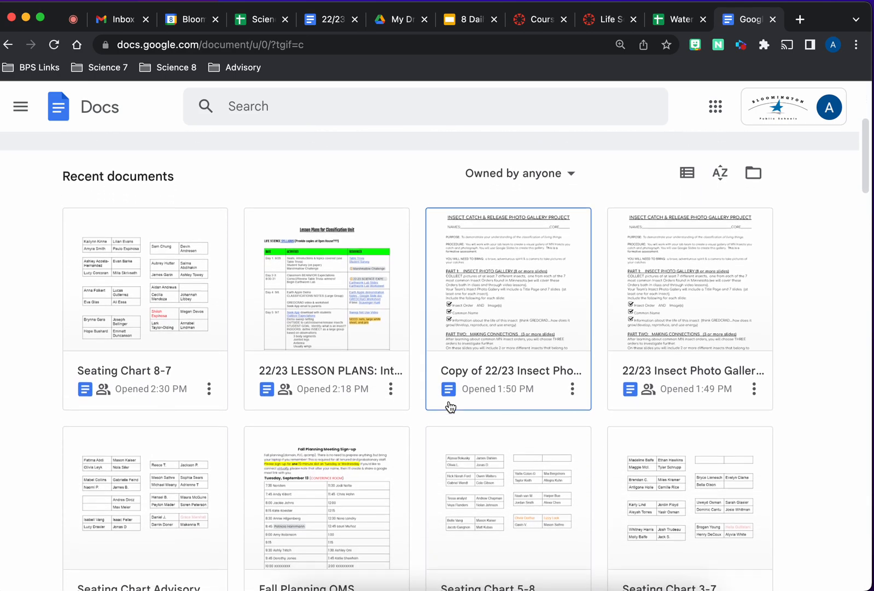
pyautogui.scroll(-4, 451, 408)
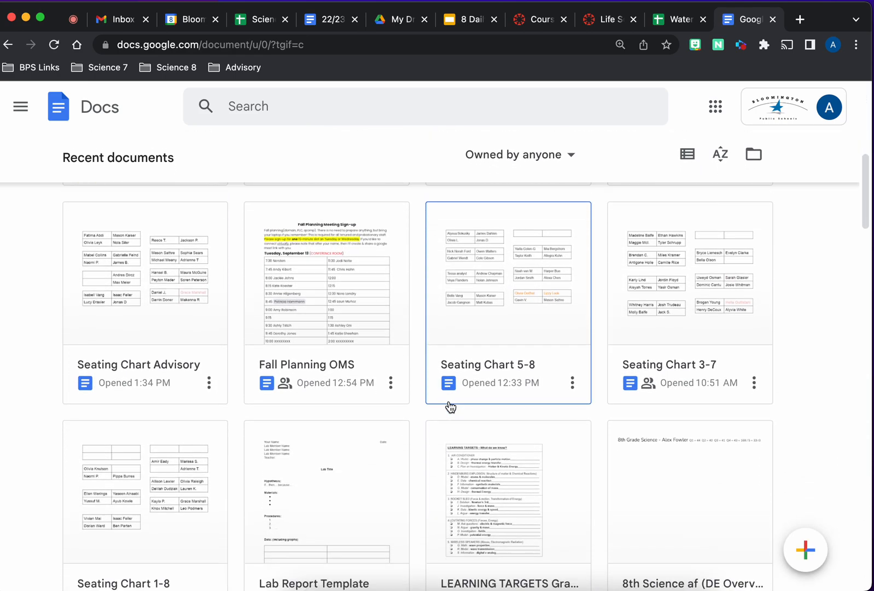
pyautogui.scroll(-3, 450, 407)
pyautogui.click(345, 359)
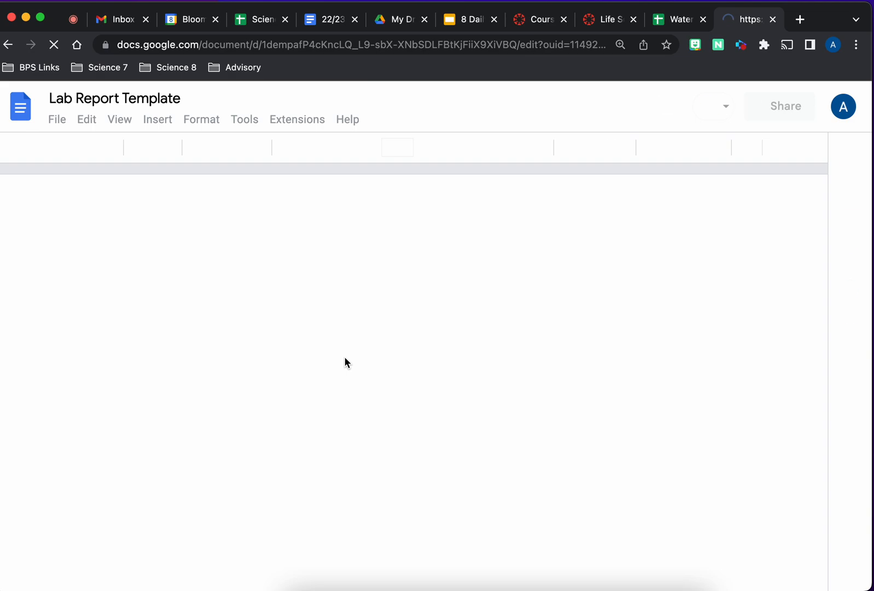
# Insert four blank lines between the Data table and the Conclusion heading, and start pasting the copied chart directly below the table.
pyautogui.scroll(-3, 344, 362)
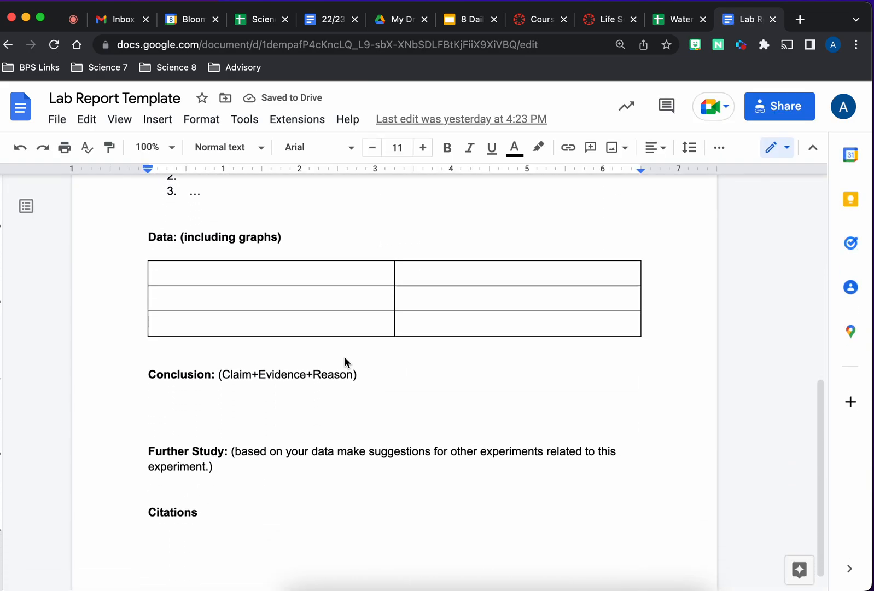
pyautogui.click(374, 343)
pyautogui.press('Return')
pyautogui.press('Return')
pyautogui.press('Return')
pyautogui.press('Return')
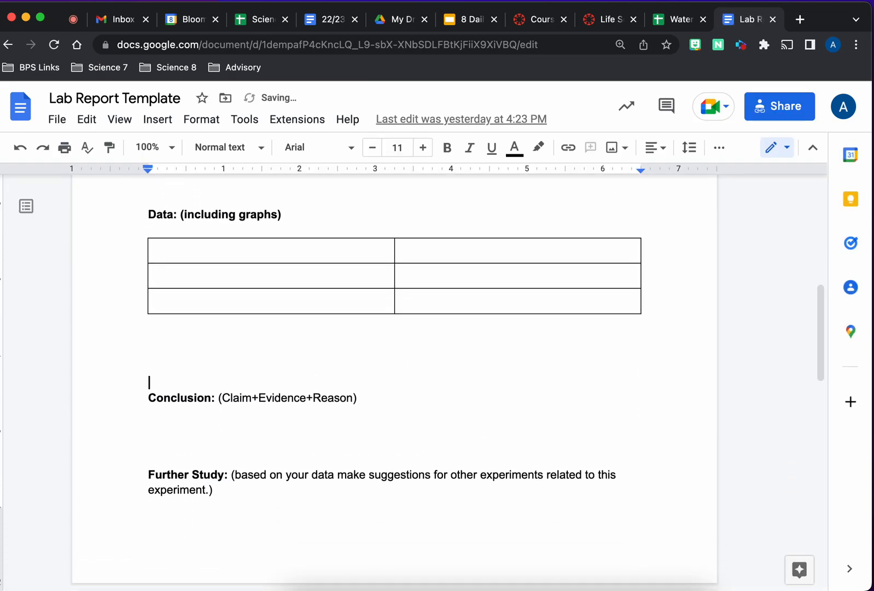
pyautogui.press('Up')
pyautogui.press('Up')
pyautogui.press('Up')
pyautogui.press('Up')
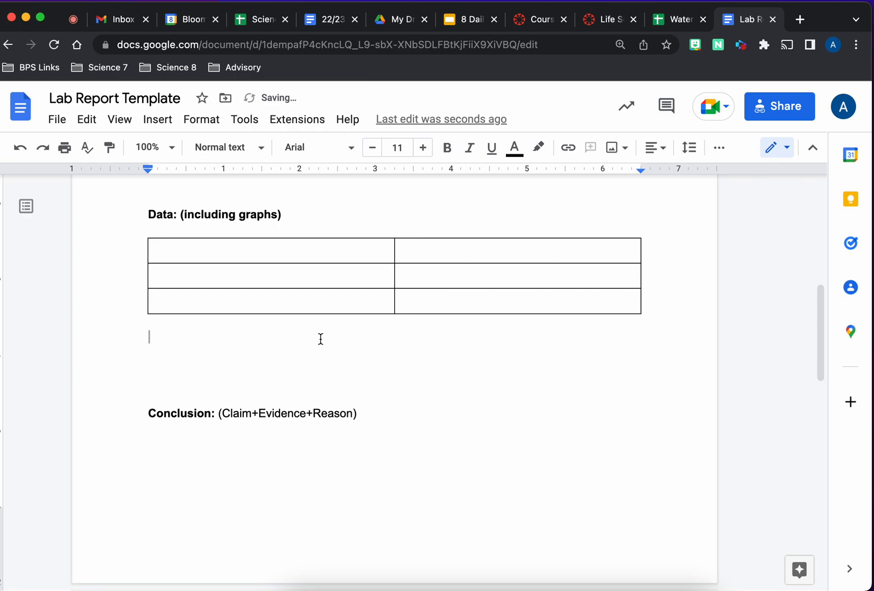
pyautogui.rightClick(174, 341)
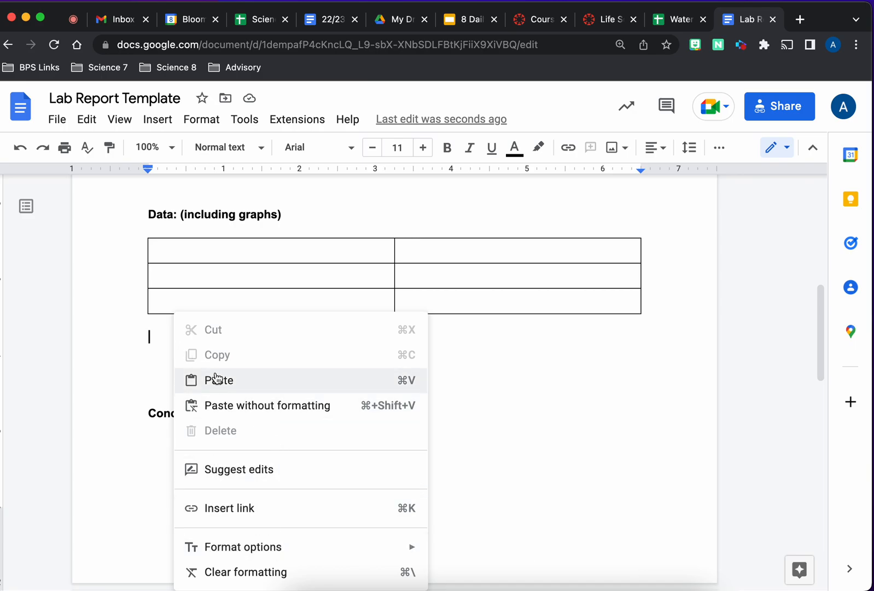
pyautogui.click(255, 383)
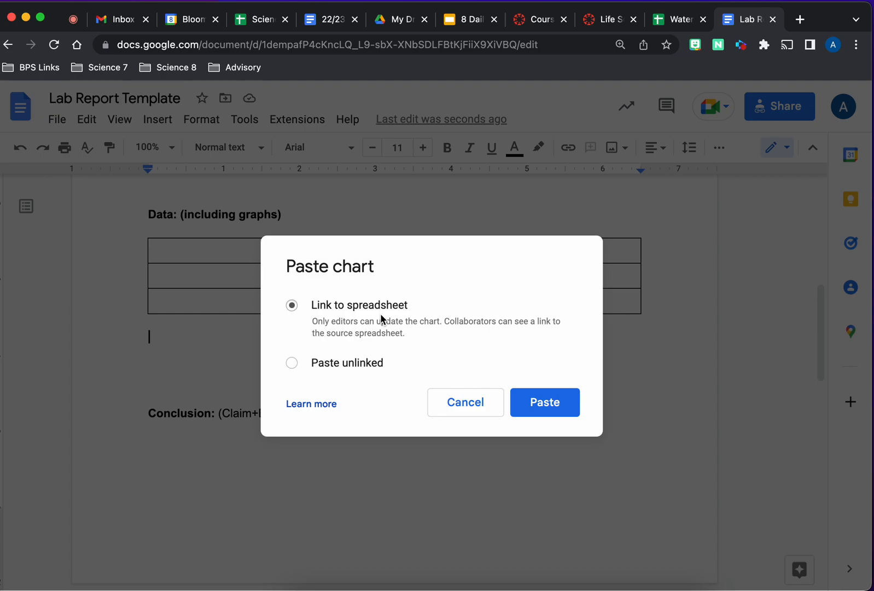
# Switch to the Water Droplets Lab Graph spreadsheet and move the chart off the data table so all its cells are uncovered.
pyautogui.click(672, 20)
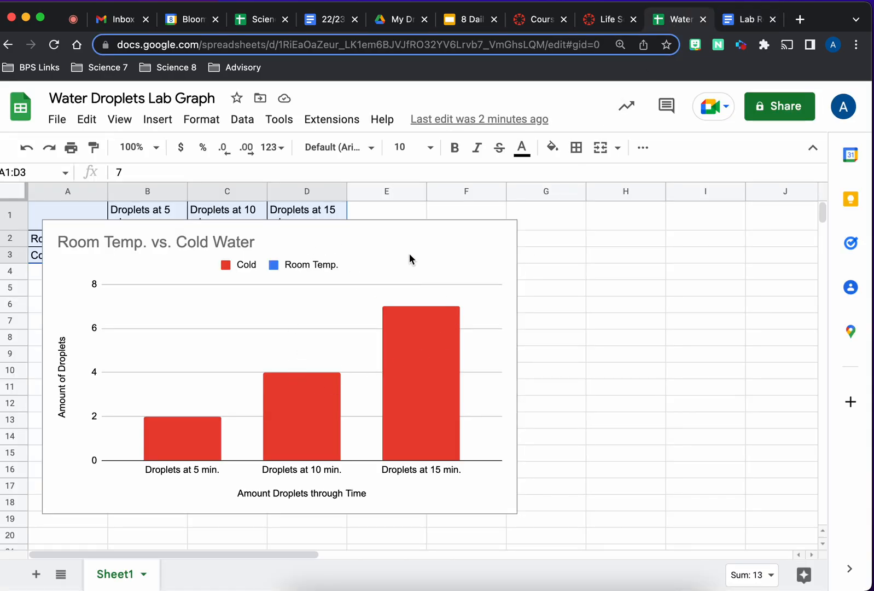
pyautogui.click(299, 224)
pyautogui.moveTo(312, 225); pyautogui.dragTo(646, 249)
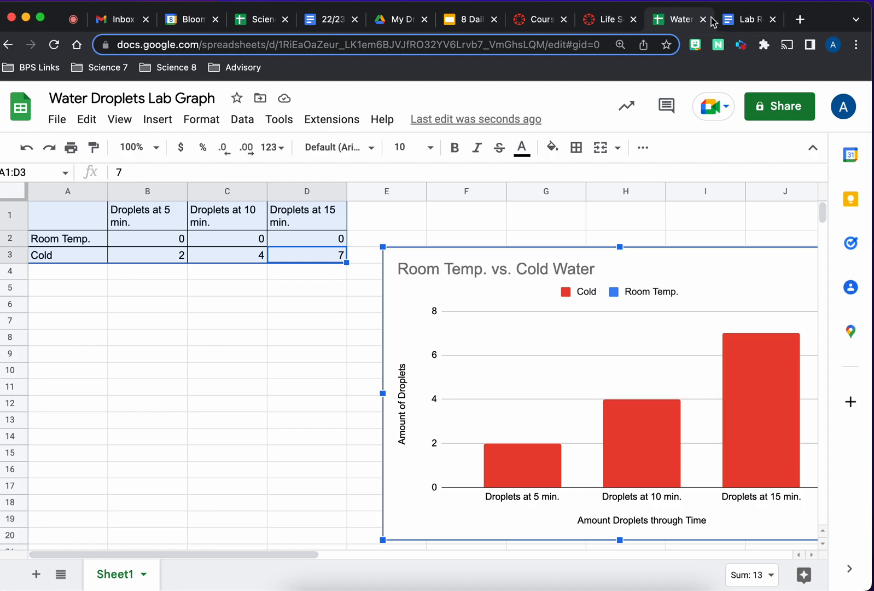
# Return to the Lab Report Template and paste the chart below the Data table with the Link to spreadsheet option.
pyautogui.click(746, 19)
pyautogui.press('super+v')
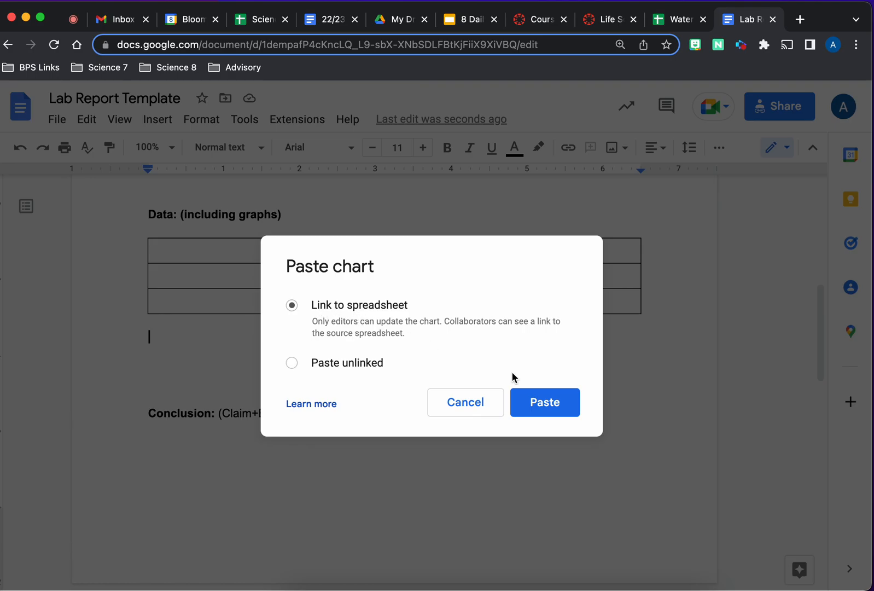
pyautogui.click(545, 405)
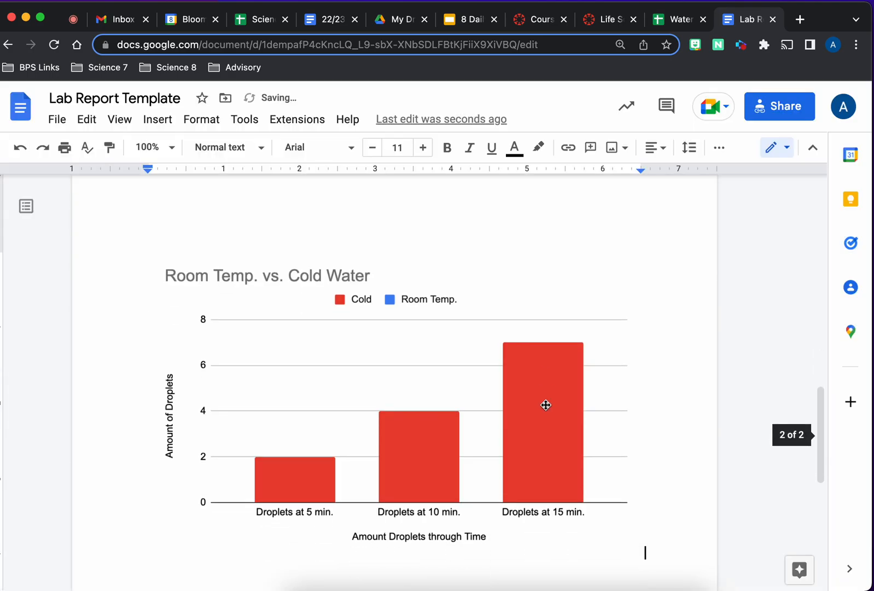
# Shrink the pasted chart proportionally to about 3.7 inches wide so it fits under the Data table on the first page.
pyautogui.scroll(5, 546, 405)
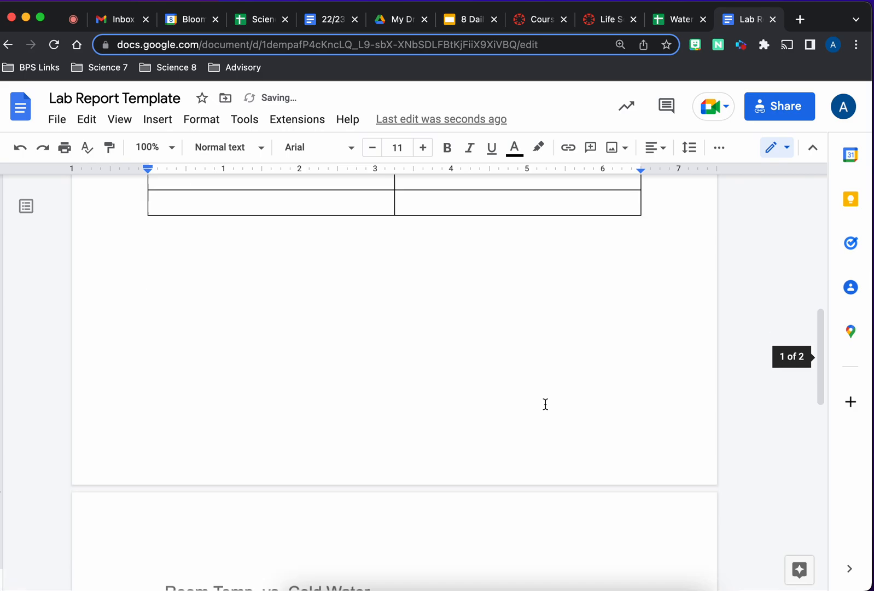
pyautogui.scroll(-7, 544, 405)
pyautogui.press('super+minus')
pyautogui.press('super+minus')
pyautogui.press('super+minus')
pyautogui.press('super+minus')
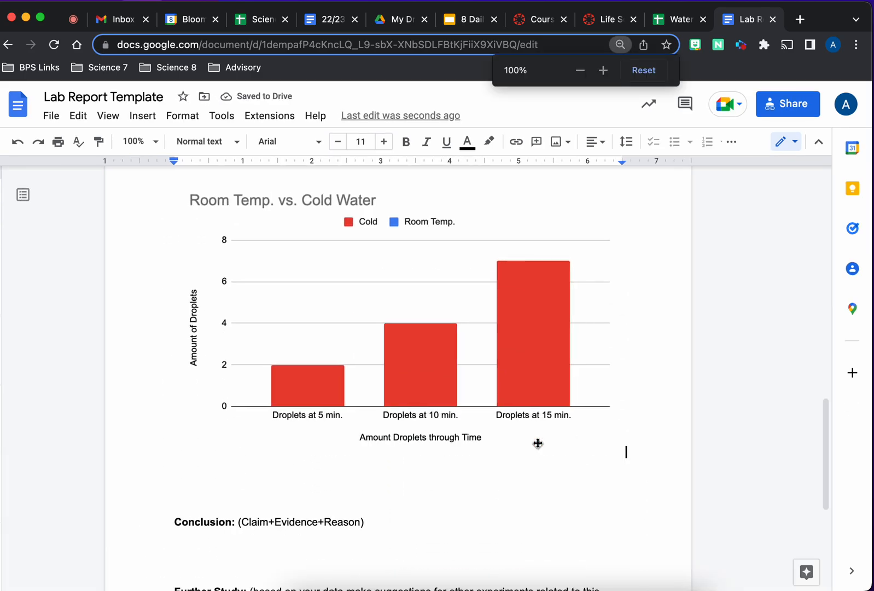
pyautogui.scroll(2, 538, 443)
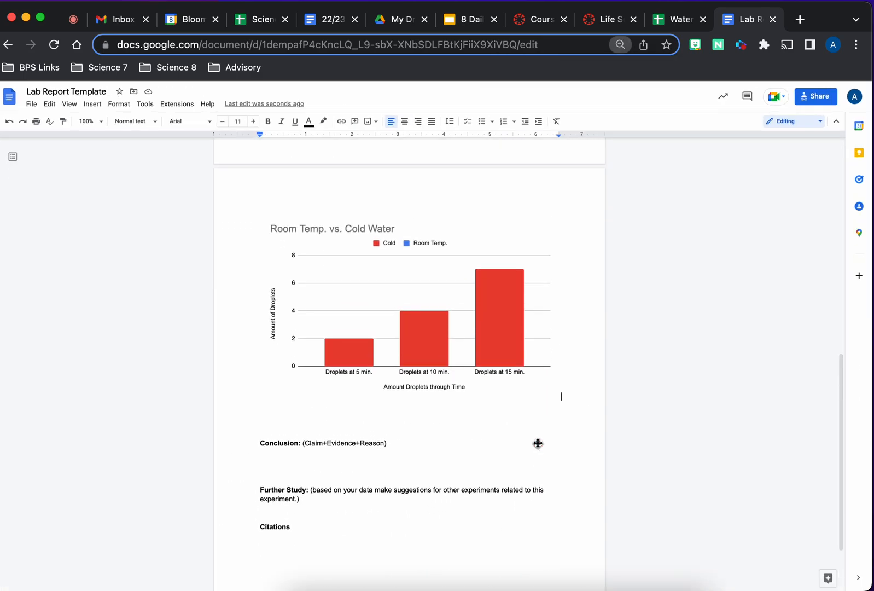
pyautogui.click(475, 334)
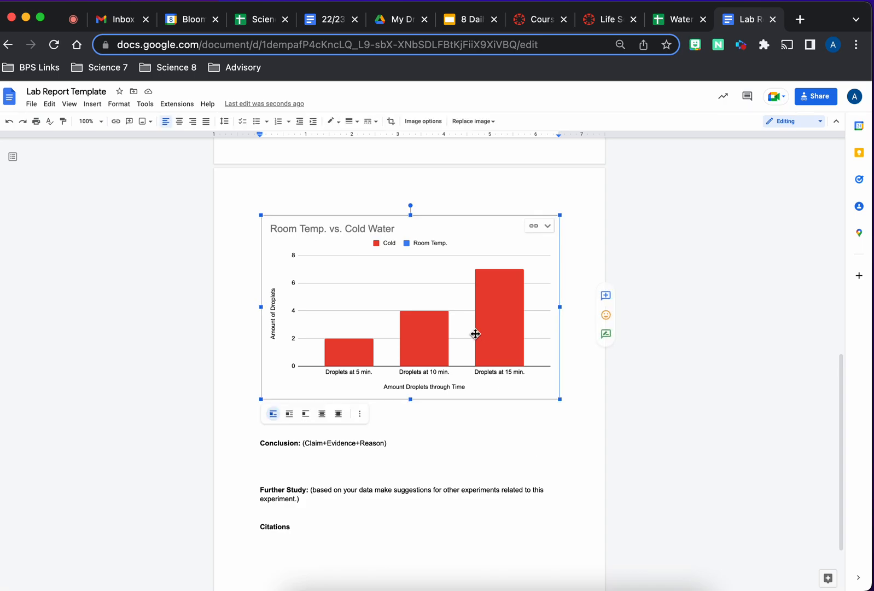
pyautogui.moveTo(559, 400); pyautogui.dragTo(432, 316)
pyautogui.scroll(5, 433, 316)
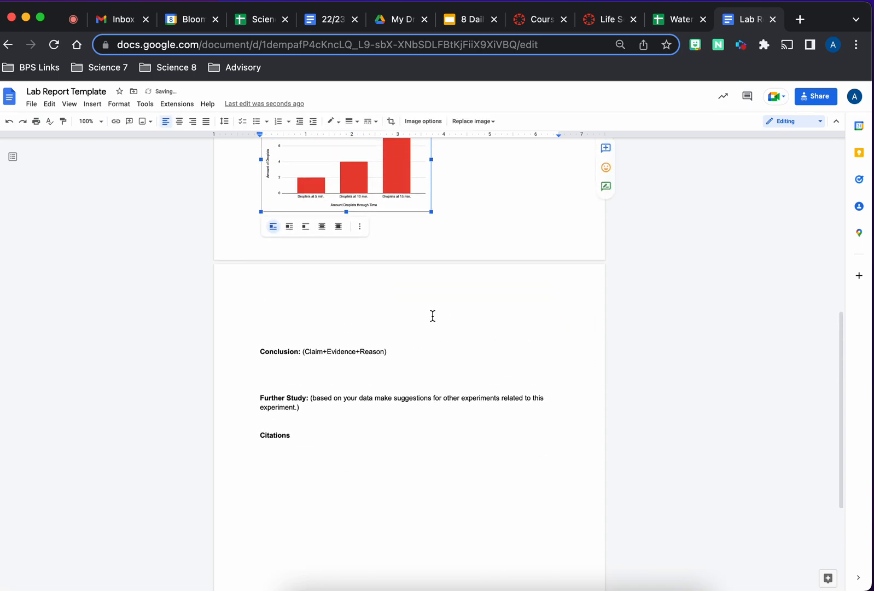
pyautogui.scroll(1, 433, 316)
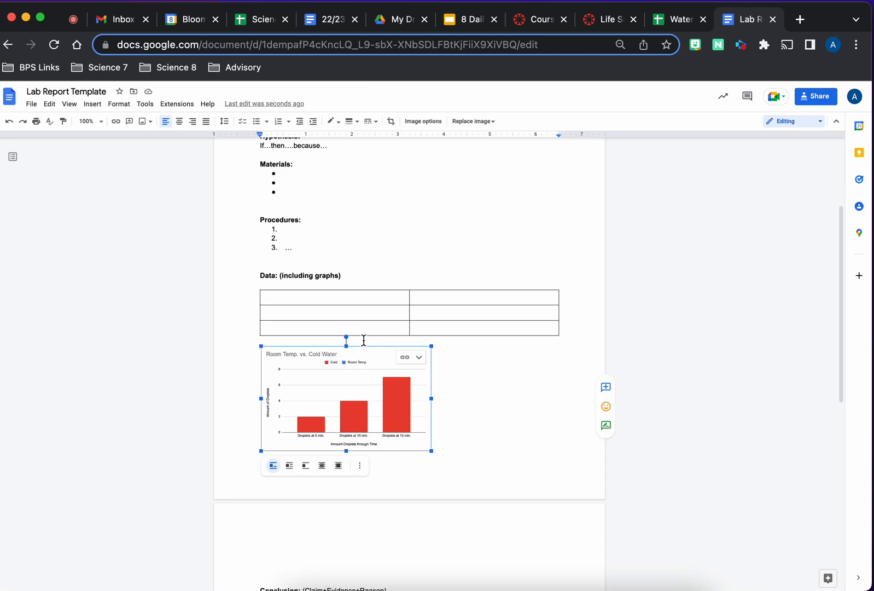
pyautogui.scroll(-5, 364, 341)
pyautogui.scroll(3, 364, 340)
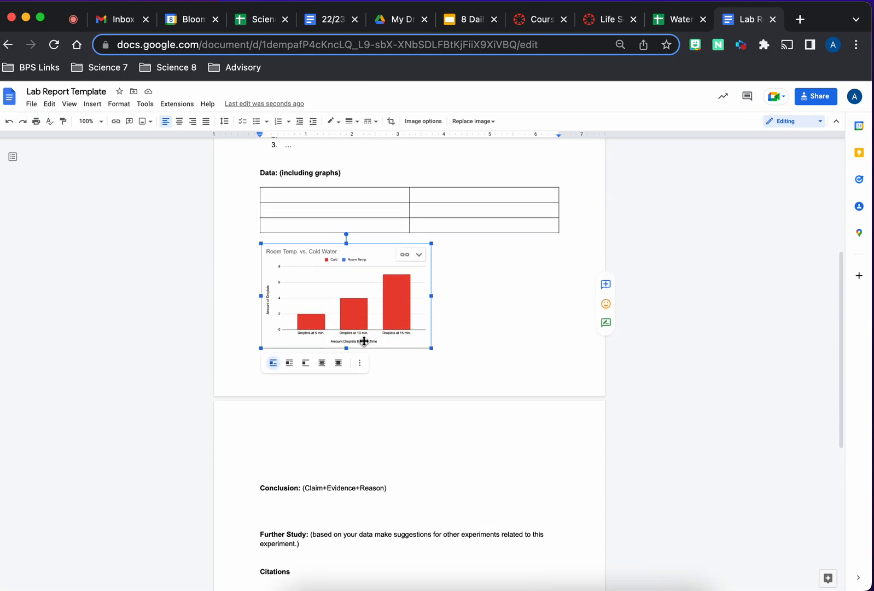
# Switch to the Water Droplets Lab Graph spreadsheet and nudge the chart up to row 1 and across to column F.
pyautogui.click(663, 22)
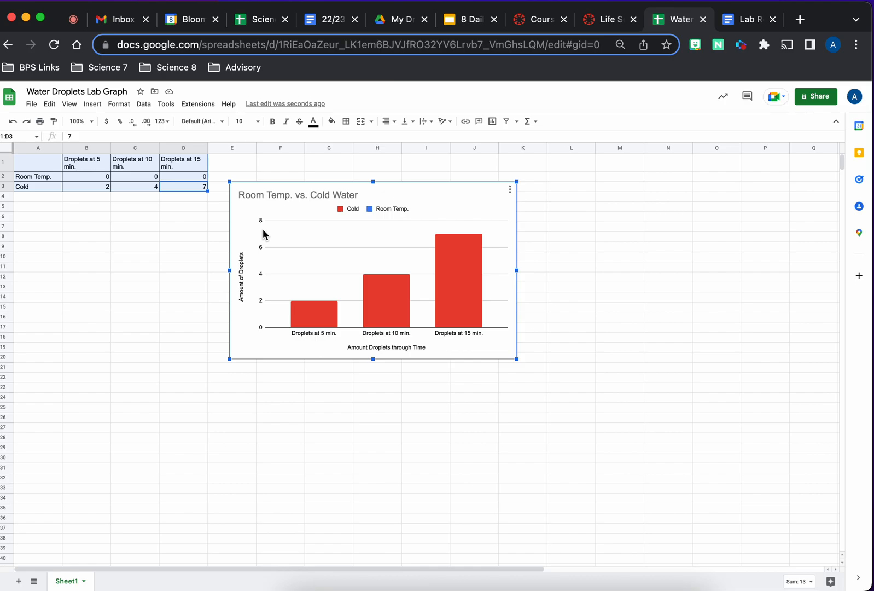
pyautogui.press('Up')
pyautogui.press('Up')
pyautogui.press('Up')
pyautogui.press('Up')
pyautogui.press('Up')
pyautogui.press('Up')
pyautogui.press('Up')
pyautogui.press('Up')
pyautogui.press('Up')
pyautogui.press('Up')
pyautogui.press('Up')
pyautogui.press('Up')
pyautogui.press('Up')
pyautogui.press('Up')
pyautogui.press('Up')
pyautogui.press('Up')
pyautogui.press('Up')
pyautogui.press('Up')
pyautogui.press('Up')
pyautogui.press('Up')
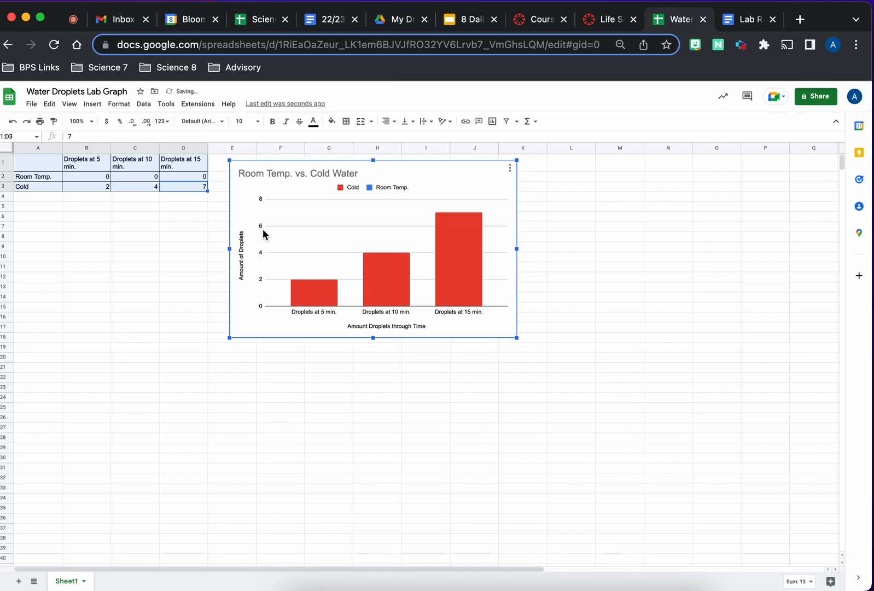
pyautogui.press('Right')
pyautogui.press('Right')
pyautogui.press('Right')
pyautogui.press('Right')
pyautogui.press('Right')
pyautogui.press('Right')
pyautogui.press('Right')
pyautogui.press('Right')
pyautogui.press('Right')
pyautogui.press('Right')
pyautogui.press('Right')
pyautogui.press('Right')
pyautogui.press('Right')
pyautogui.press('Right')
pyautogui.press('Right')
pyautogui.press('Right')
pyautogui.press('Right')
pyautogui.press('Right')
pyautogui.press('Right')
pyautogui.press('Right')
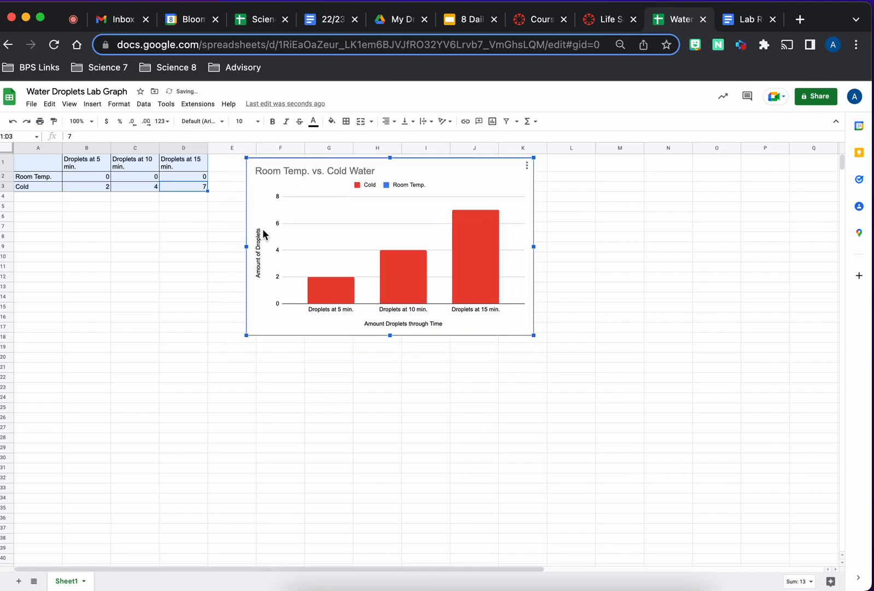
pyautogui.press('Right')
pyautogui.press('Right')
pyautogui.press('Right')
pyautogui.press('Right')
pyautogui.press('Right')
pyautogui.press('Right')
pyautogui.press('Right')
pyautogui.press('Right')
pyautogui.press('Right')
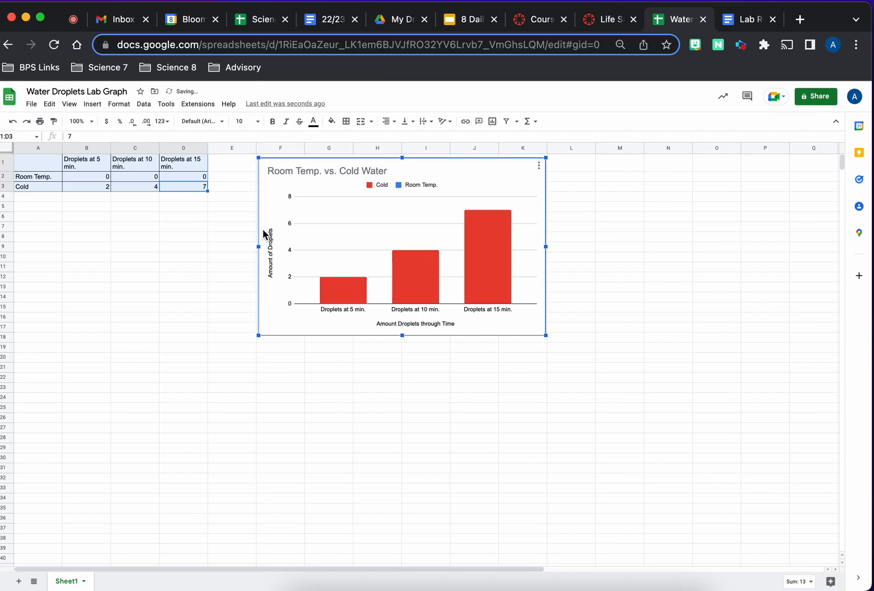